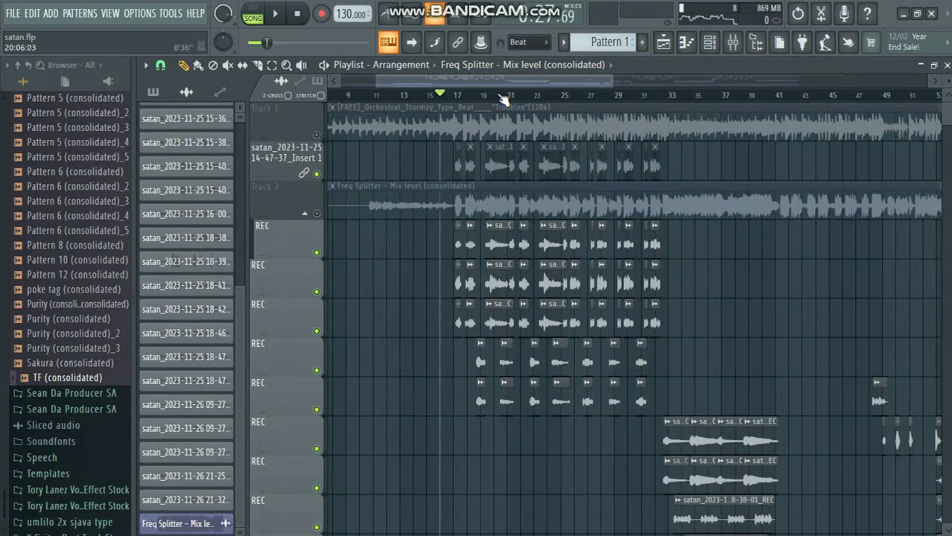
# Zoom the playlist and start chorus playback, briefly checking the mixer
pyautogui.scroll(1, 485, 98)
pyautogui.scroll(2, 484, 98)
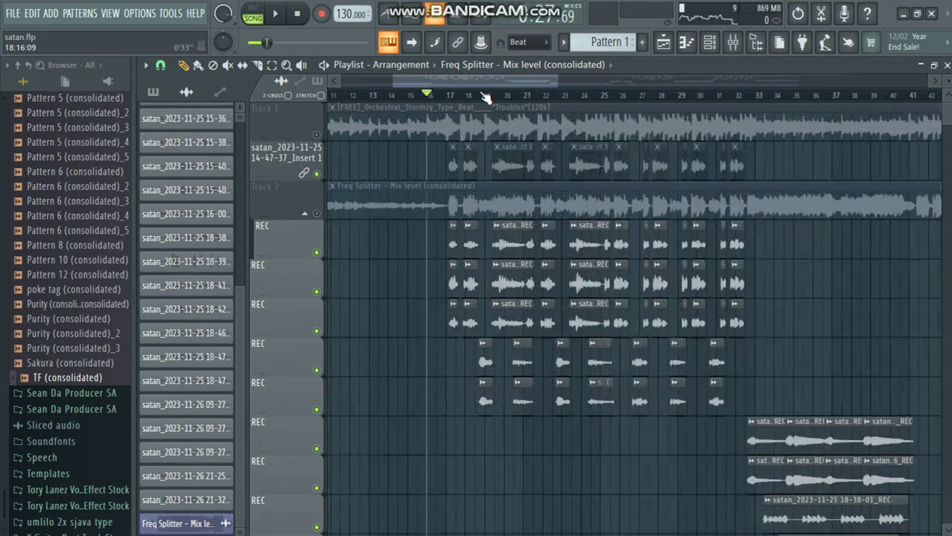
pyautogui.scroll(2, 485, 98)
pyautogui.scroll(2, 484, 97)
pyautogui.scroll(2, 485, 97)
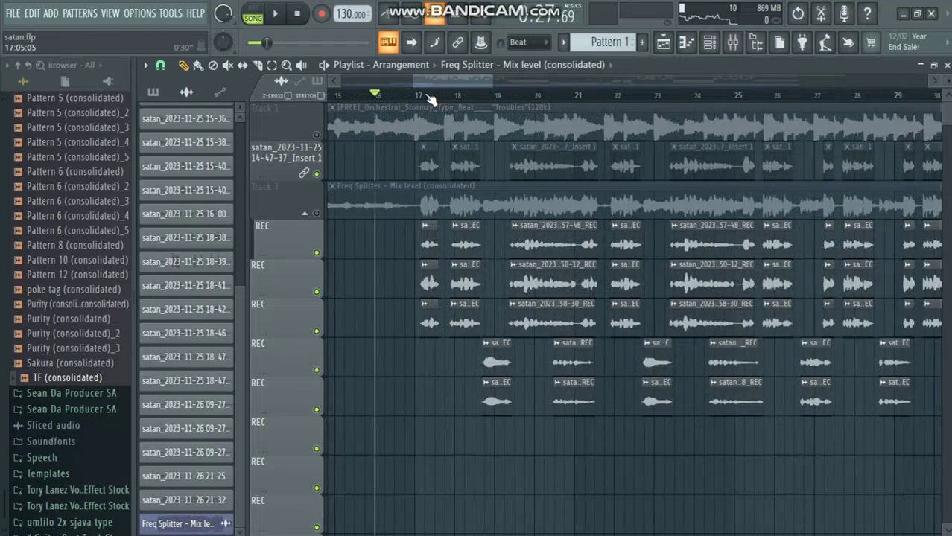
pyautogui.scroll(1, 428, 97)
pyautogui.scroll(1, 431, 100)
pyautogui.scroll(1, 431, 99)
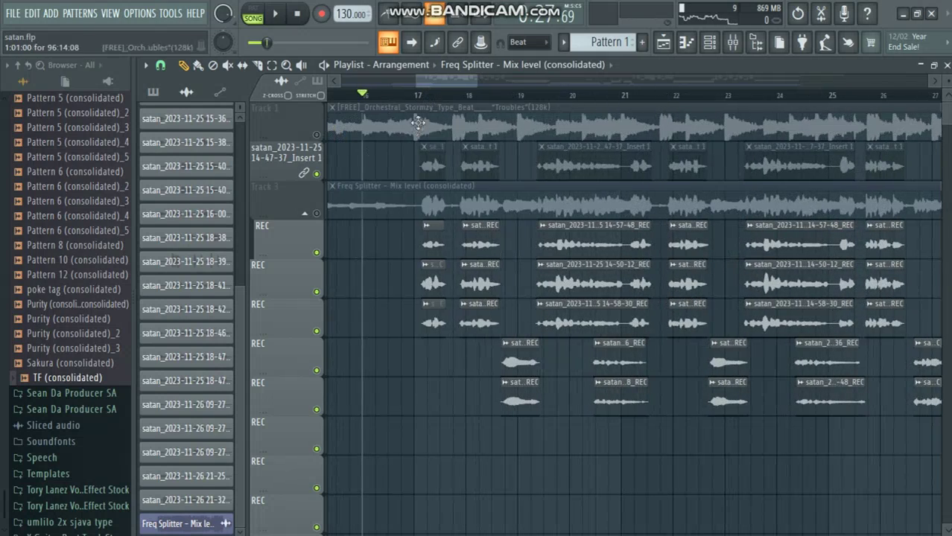
pyautogui.press('space')
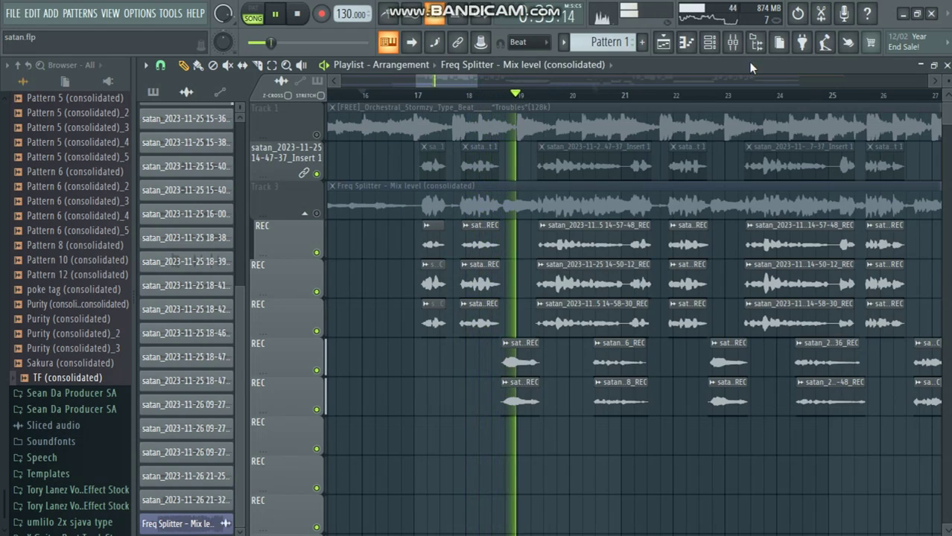
pyautogui.click(734, 45)
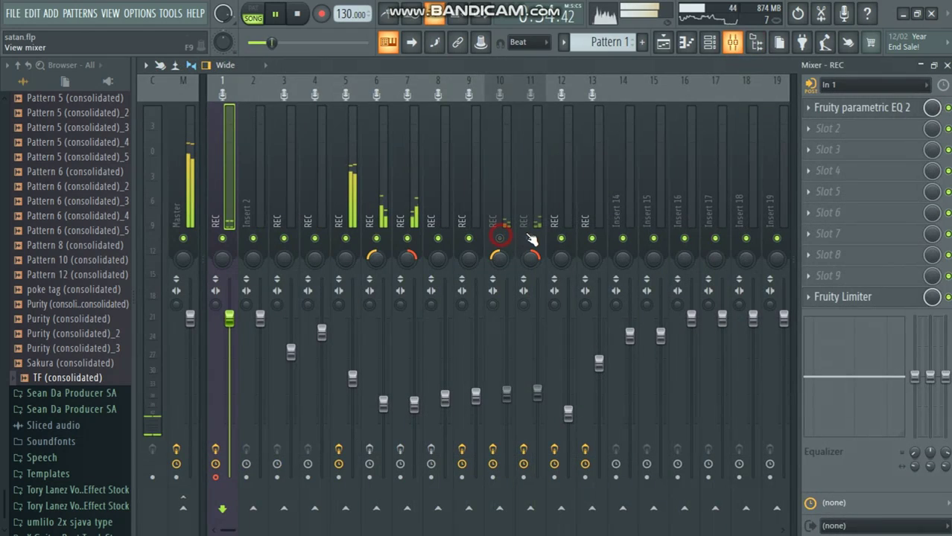
pyautogui.click(662, 42)
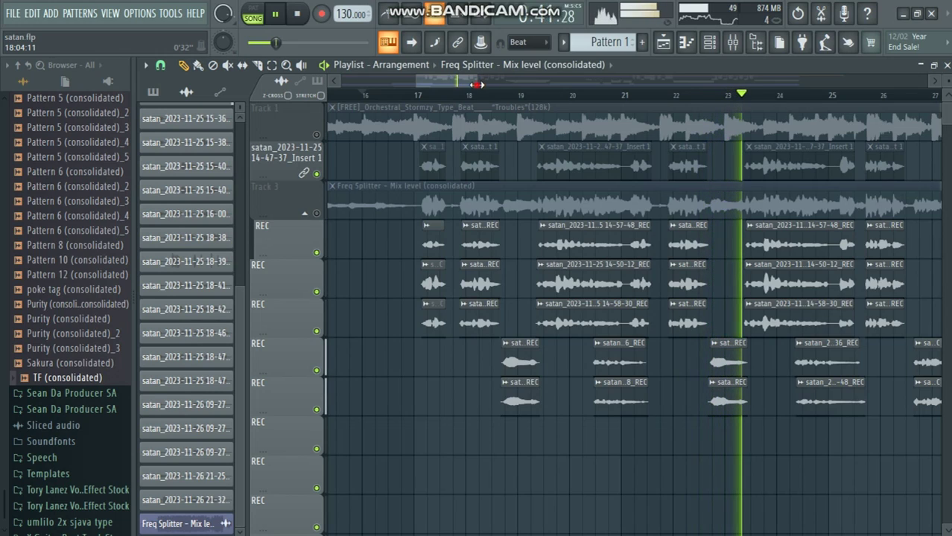
# Adjust the playlist view with drags while the chorus plays, then stop playback
pyautogui.moveTo(477, 85); pyautogui.dragTo(548, 83)
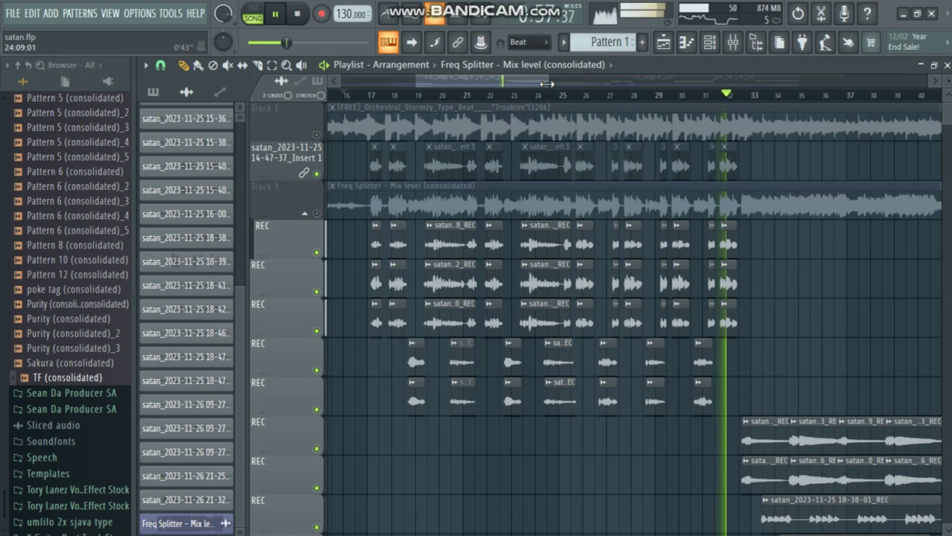
pyautogui.moveTo(545, 85); pyautogui.dragTo(658, 272)
pyautogui.scroll(-4, 660, 270)
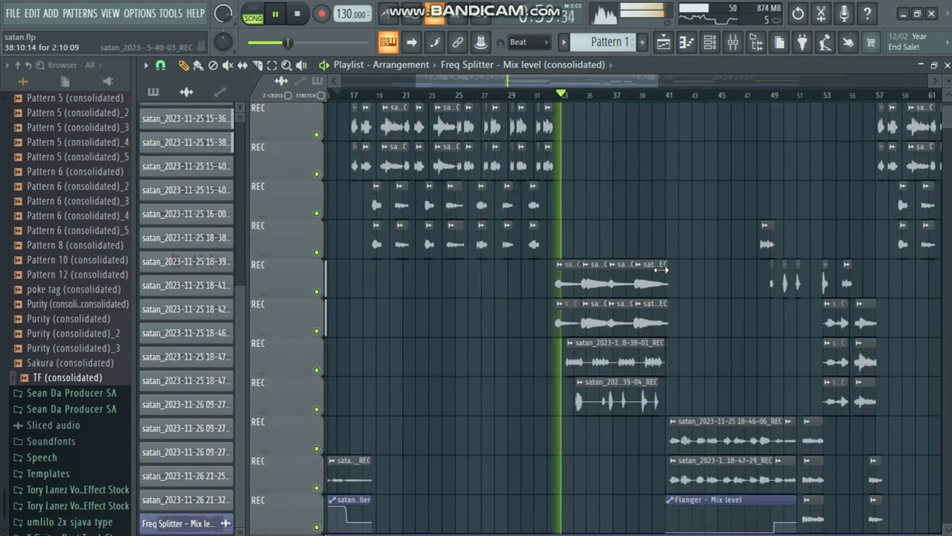
pyautogui.press('space')
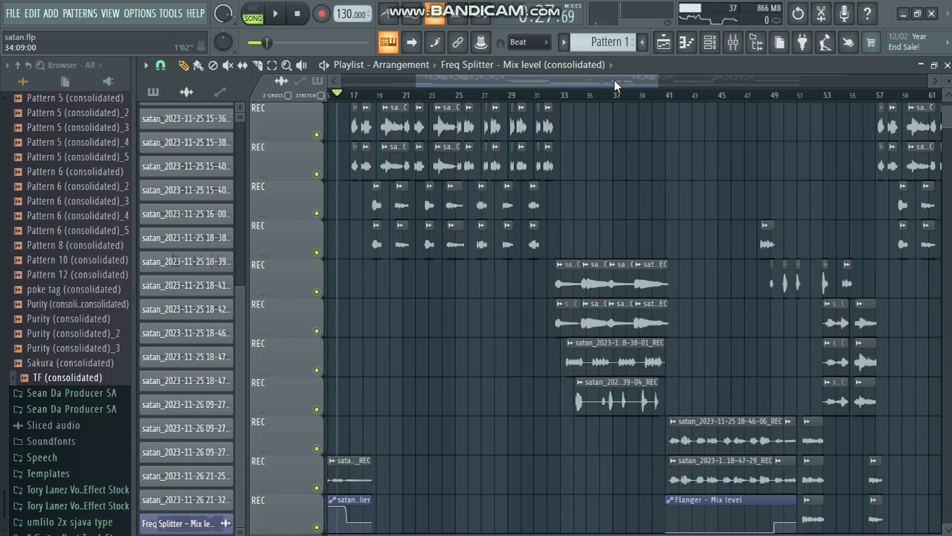
pyautogui.moveTo(615, 82); pyautogui.dragTo(538, 80)
# Zoom in and send the first REC vocal clip to Newtone via Pitch-correct sample
pyautogui.scroll(3, 562, 101)
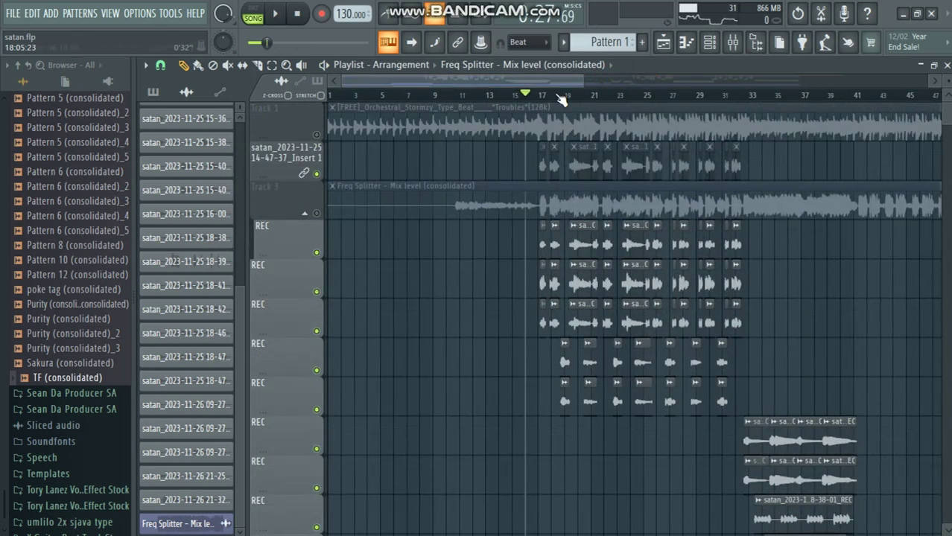
pyautogui.scroll(2, 562, 100)
pyautogui.scroll(2, 561, 101)
pyautogui.scroll(2, 560, 100)
pyautogui.scroll(2, 560, 101)
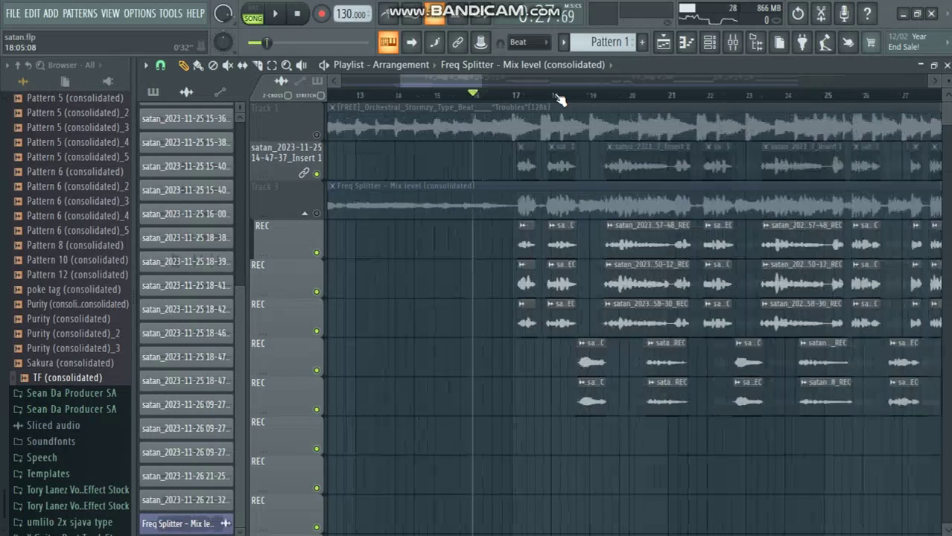
pyautogui.scroll(2, 559, 99)
pyautogui.scroll(1, 560, 99)
pyautogui.scroll(1, 560, 99)
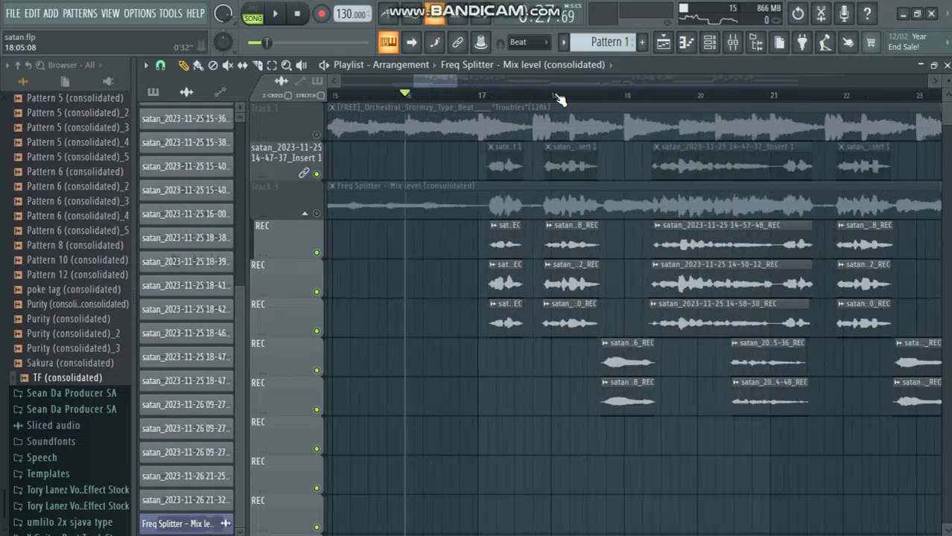
pyautogui.click(493, 228)
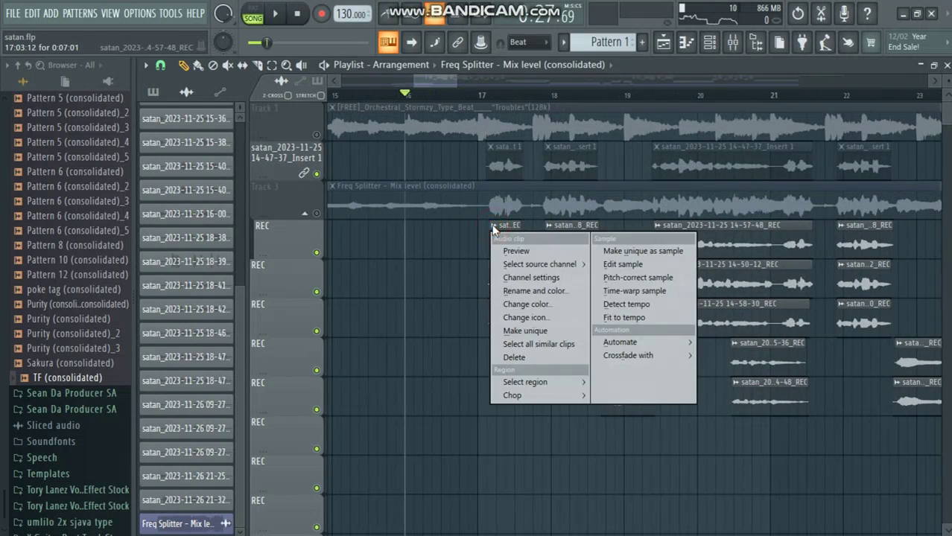
pyautogui.click(665, 283)
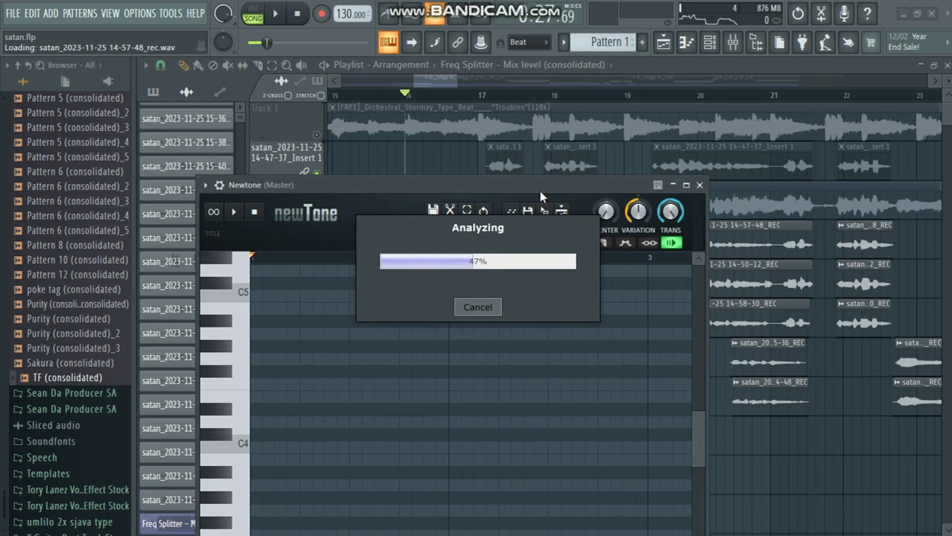
# Confirm Newtone's scale is C# minor, then close Newtone
pyautogui.moveTo(495, 191); pyautogui.dragTo(526, 139)
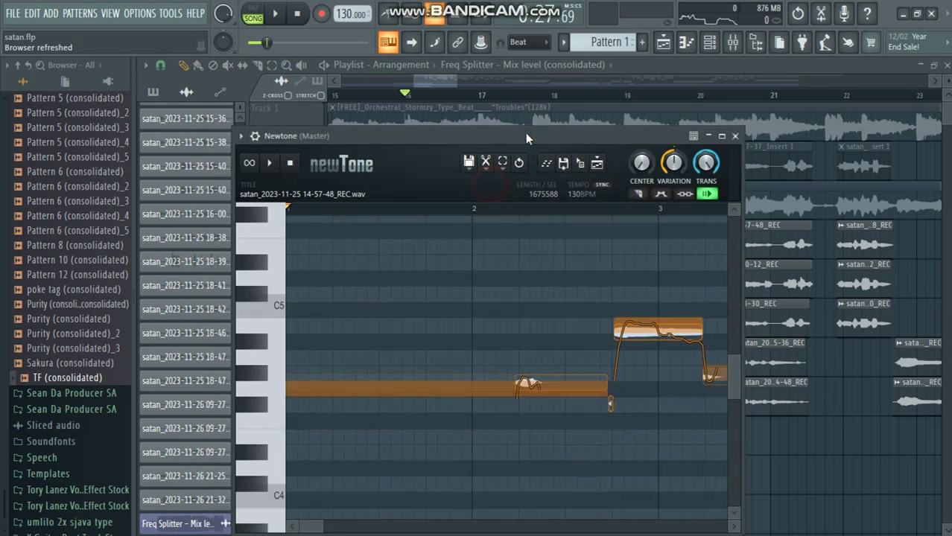
pyautogui.click(489, 174)
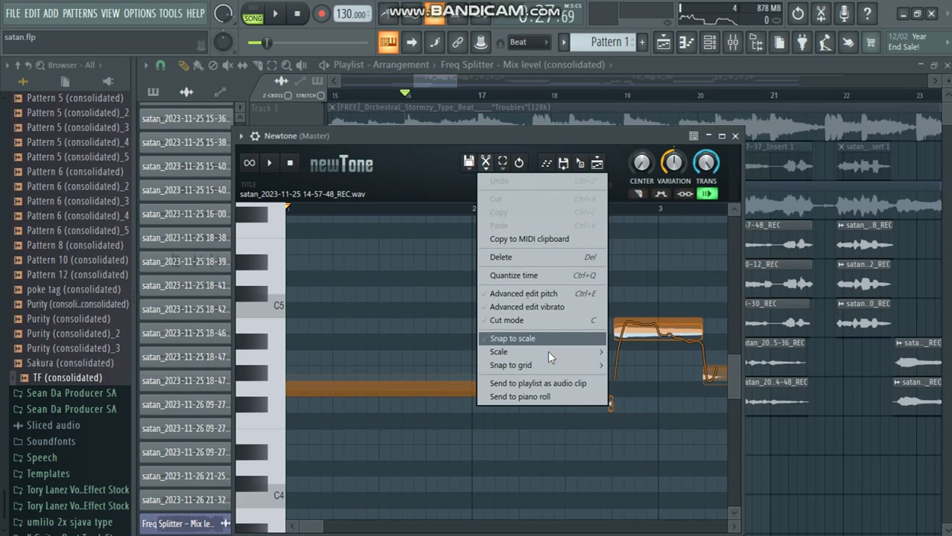
pyautogui.moveTo(541, 352)
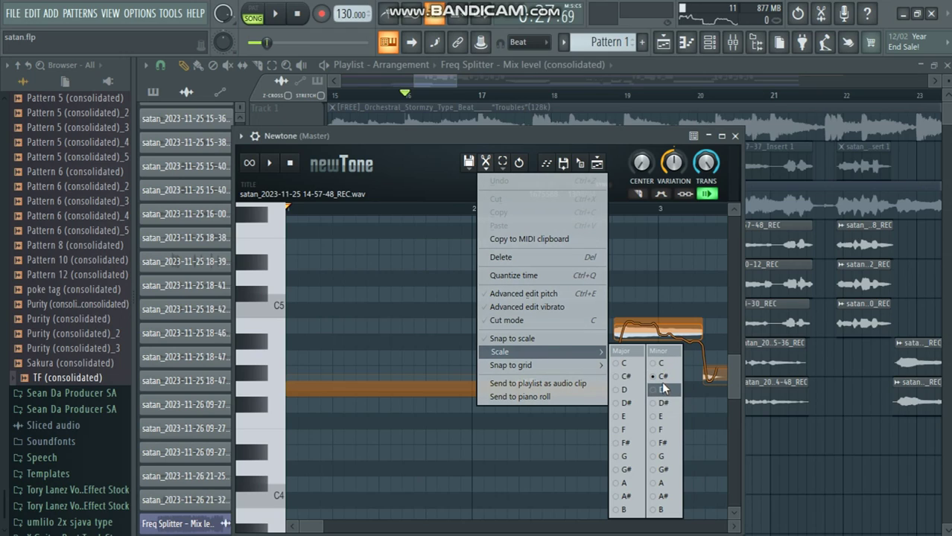
pyautogui.click(735, 136)
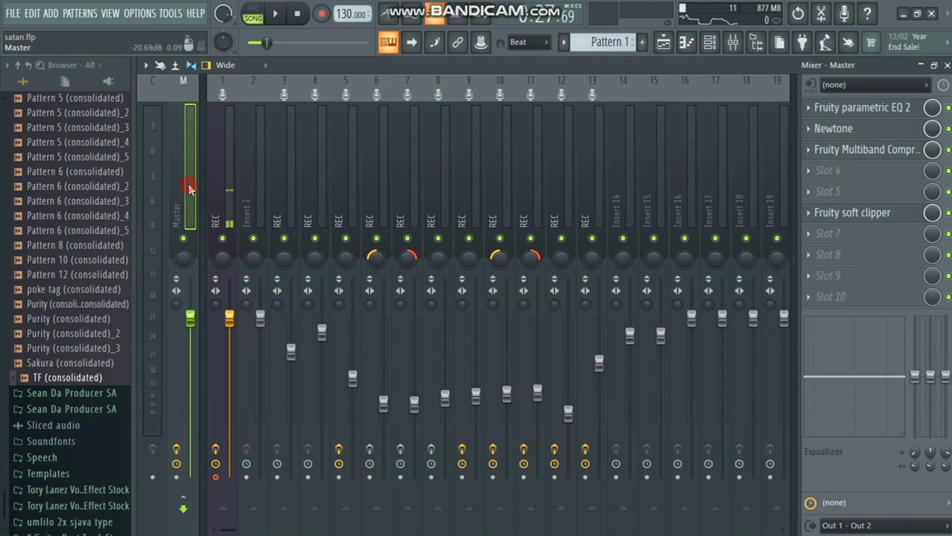
# Back in the playlist, briefly inspect the second REC track clip's settings
pyautogui.press('F5')
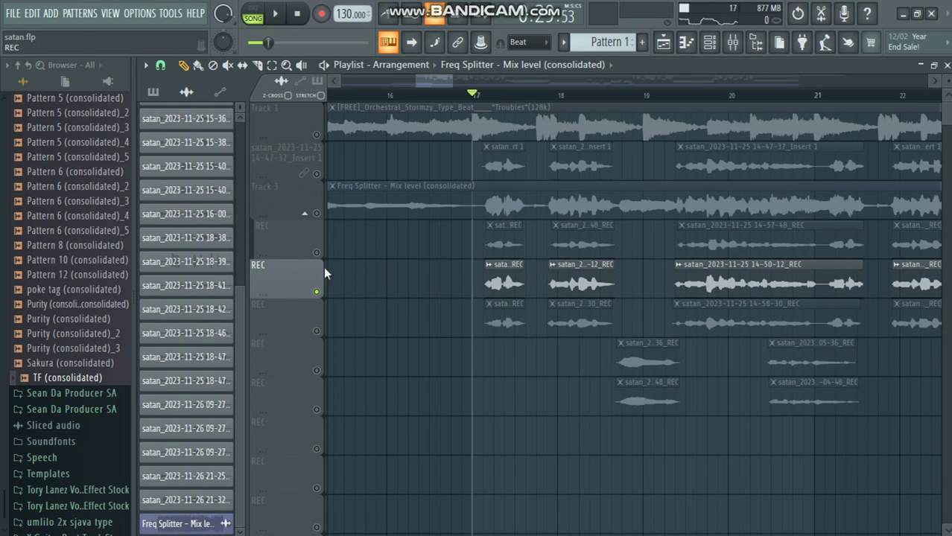
pyautogui.doubleClick(499, 268)
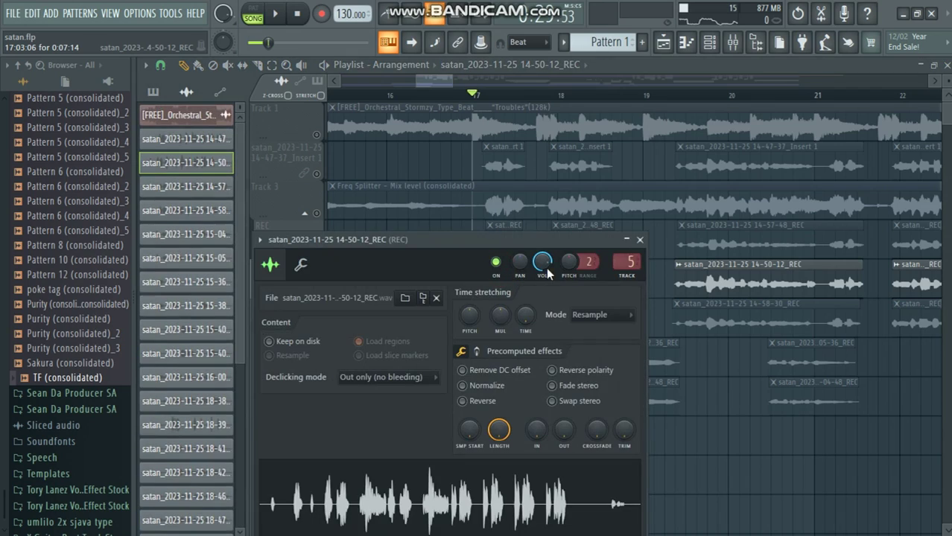
pyautogui.click(639, 241)
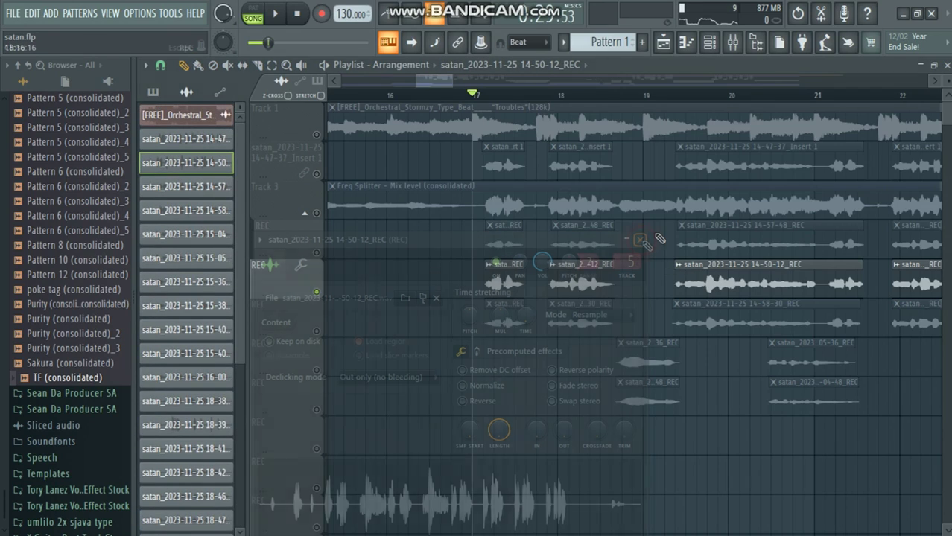
# Solo mixer insert 5 together with insert 1 and open its Auto-Tune Artist
pyautogui.click(730, 44)
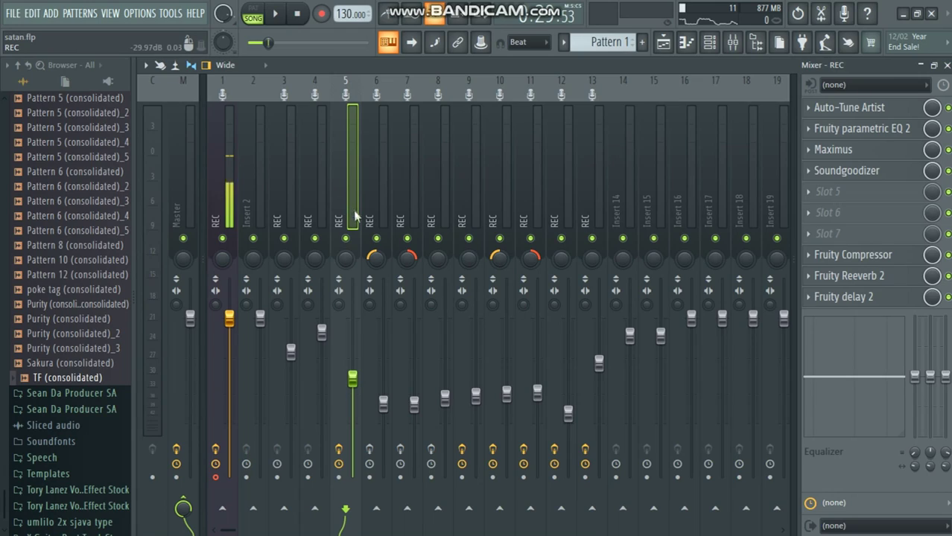
pyautogui.rightClick(346, 238)
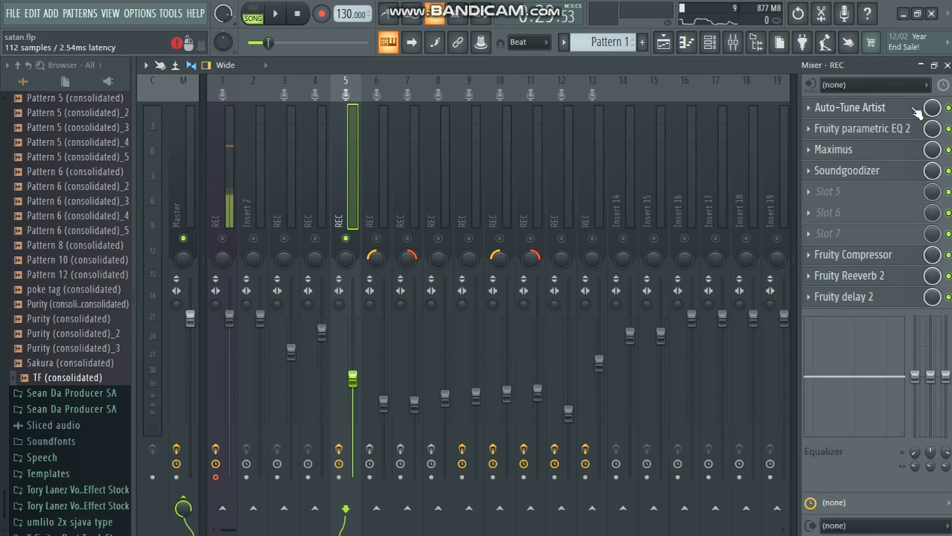
pyautogui.click(222, 239)
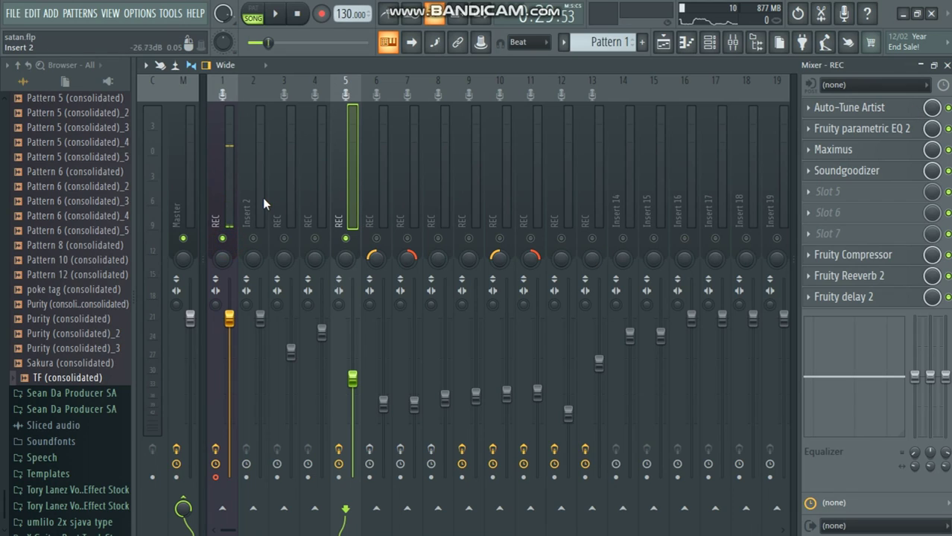
pyautogui.click(898, 113)
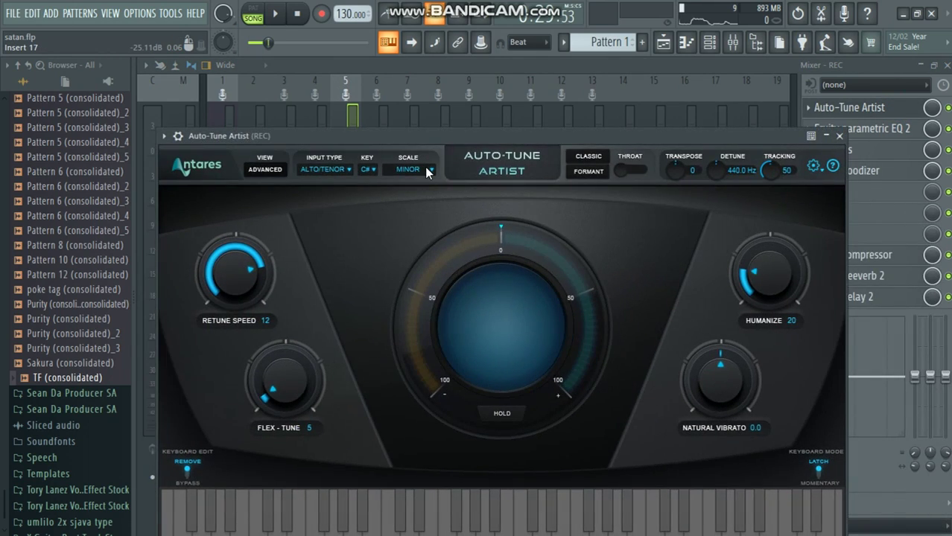
# Keep Auto-Tune Artist's key at C# after reviewing its scale and input type options
pyautogui.click(428, 170)
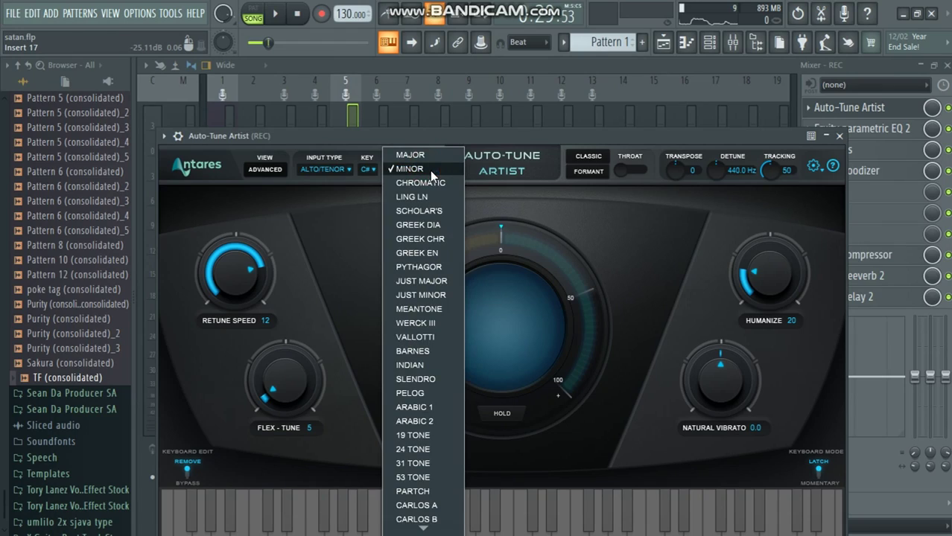
pyautogui.click(369, 170)
pyautogui.click(374, 200)
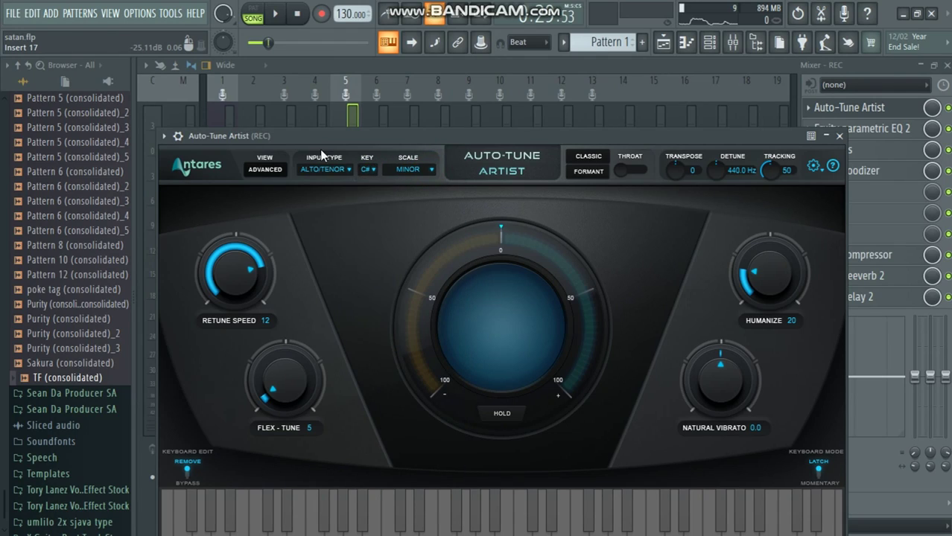
pyautogui.click(347, 170)
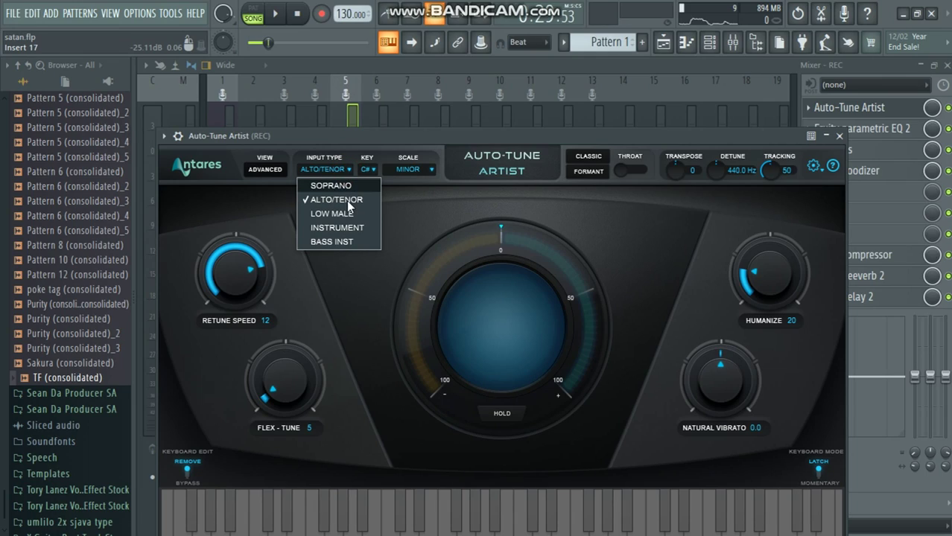
pyautogui.moveTo(543, 134); pyautogui.dragTo(614, 105)
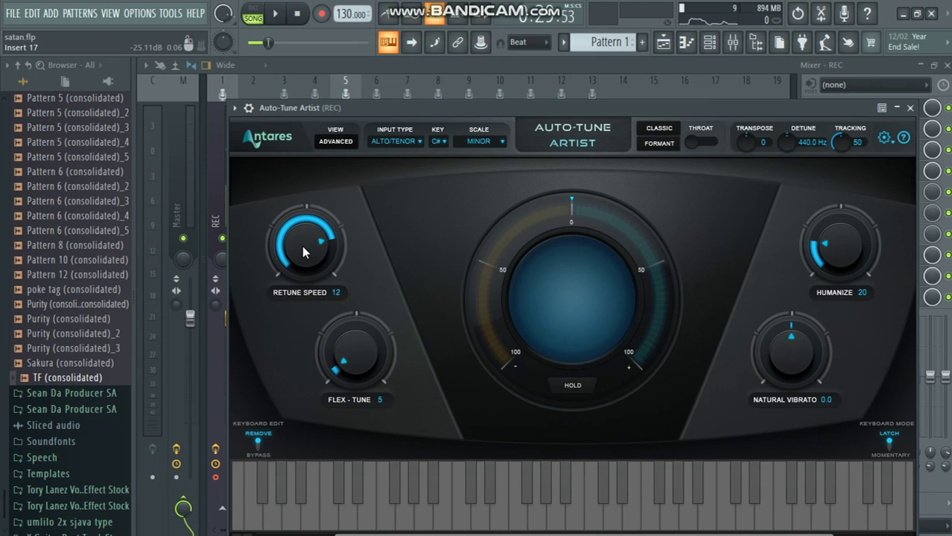
# With the song playing, raise Auto-Tune Artist's retune speed from 0 to 9
pyautogui.press('F5')
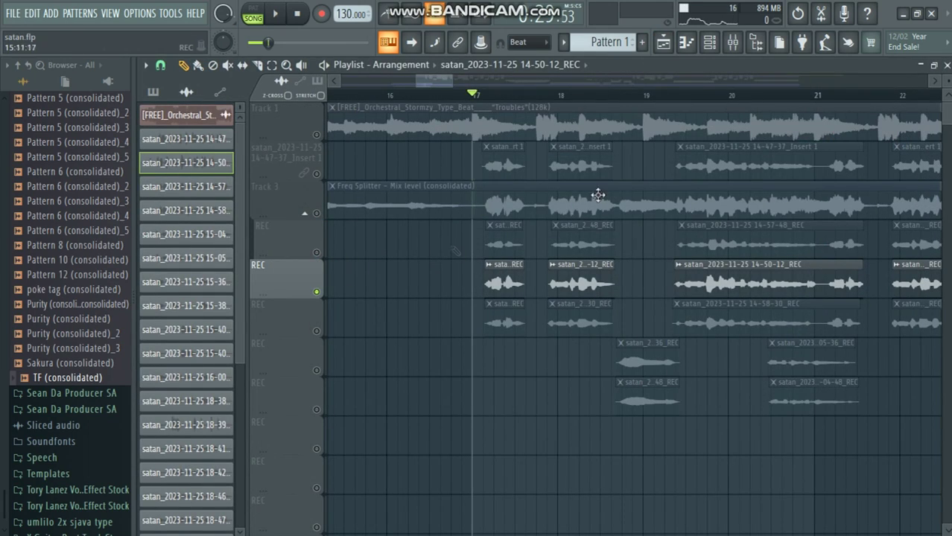
pyautogui.press('space')
pyautogui.click(732, 42)
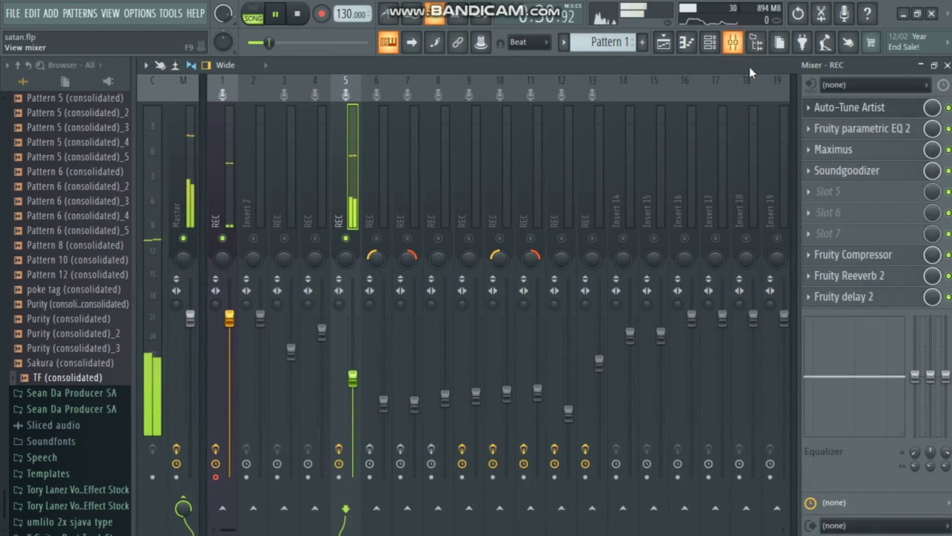
pyautogui.click(850, 110)
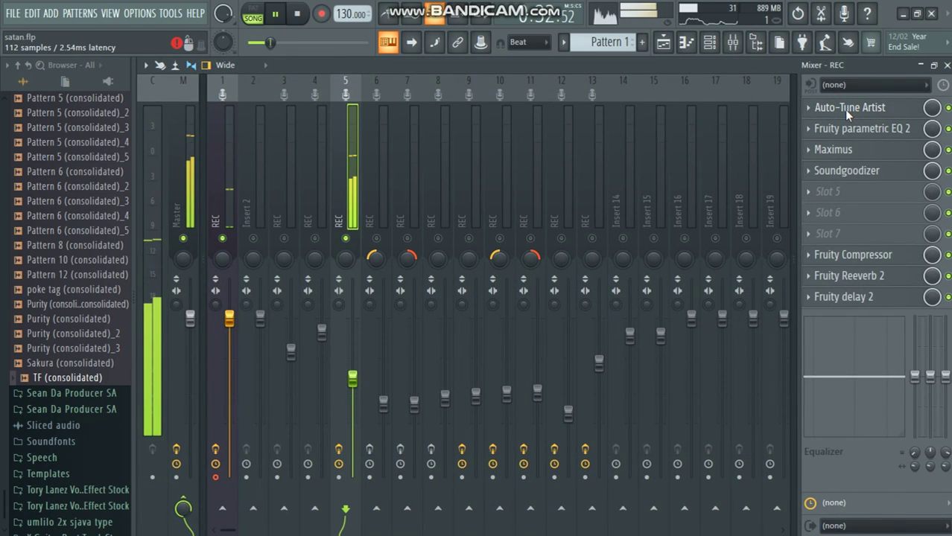
pyautogui.click(843, 110)
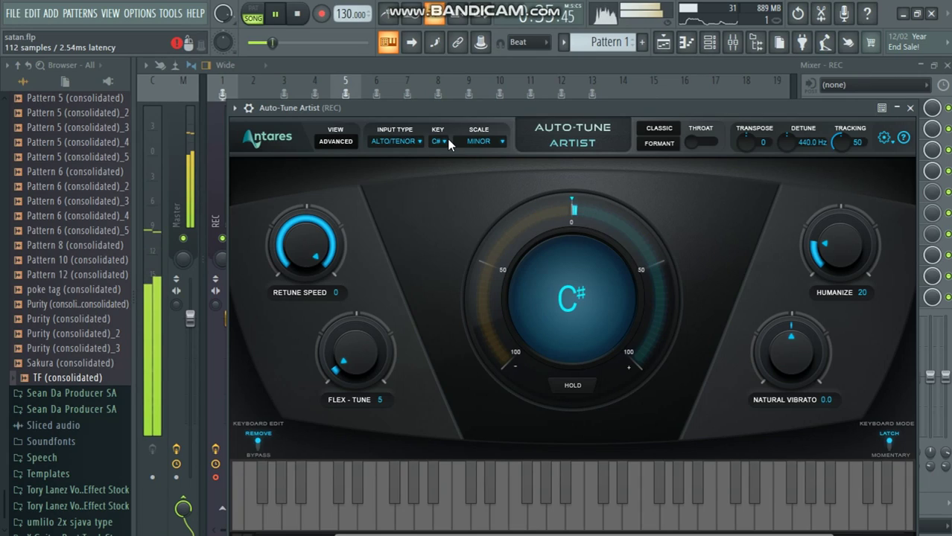
pyautogui.moveTo(315, 278); pyautogui.dragTo(315, 281)
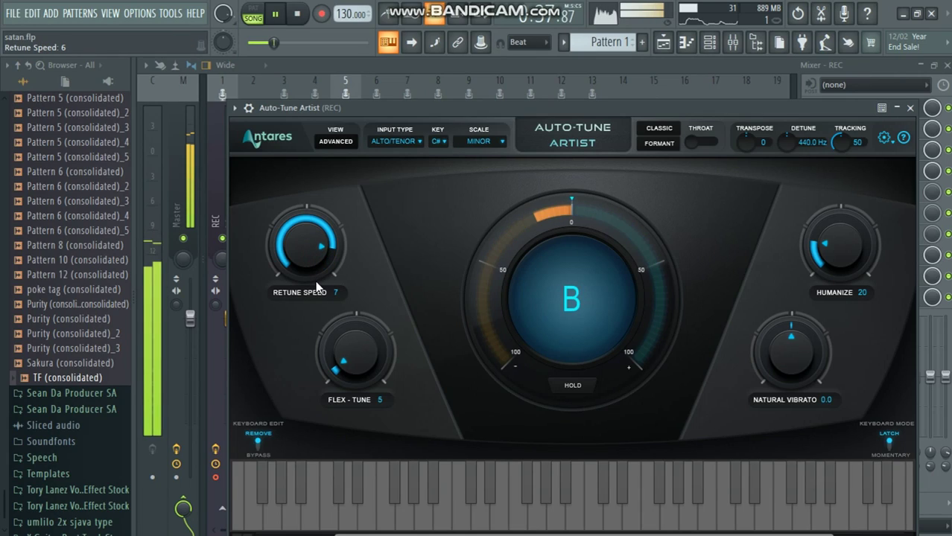
pyautogui.click(711, 60)
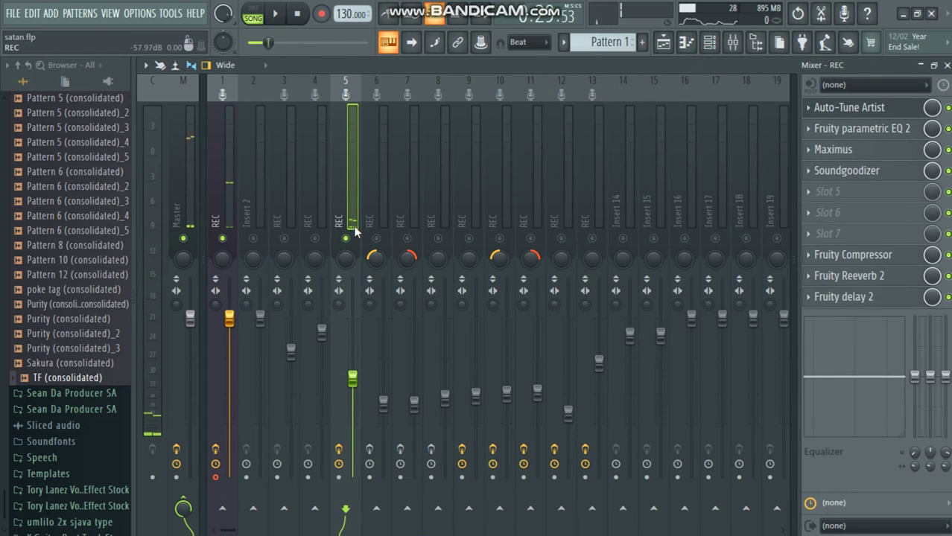
pyautogui.click(870, 108)
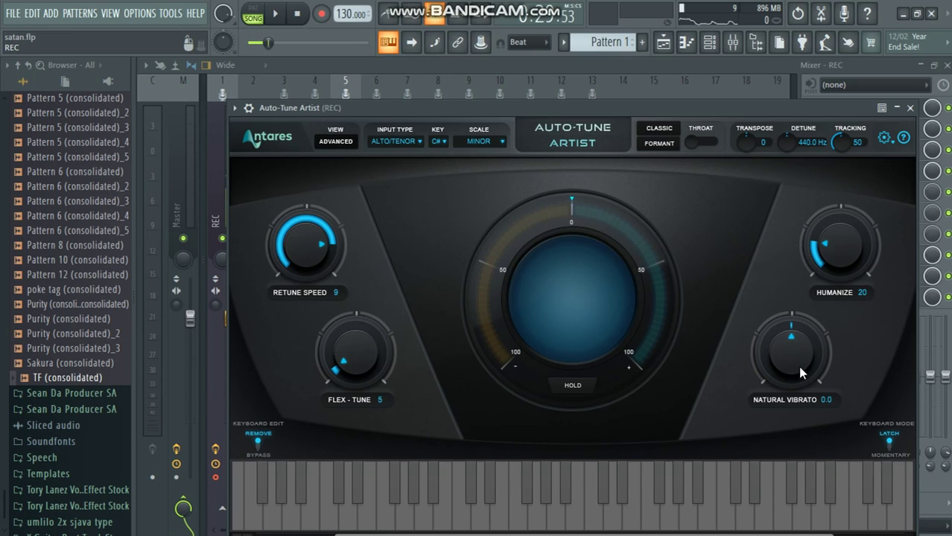
pyautogui.click(910, 110)
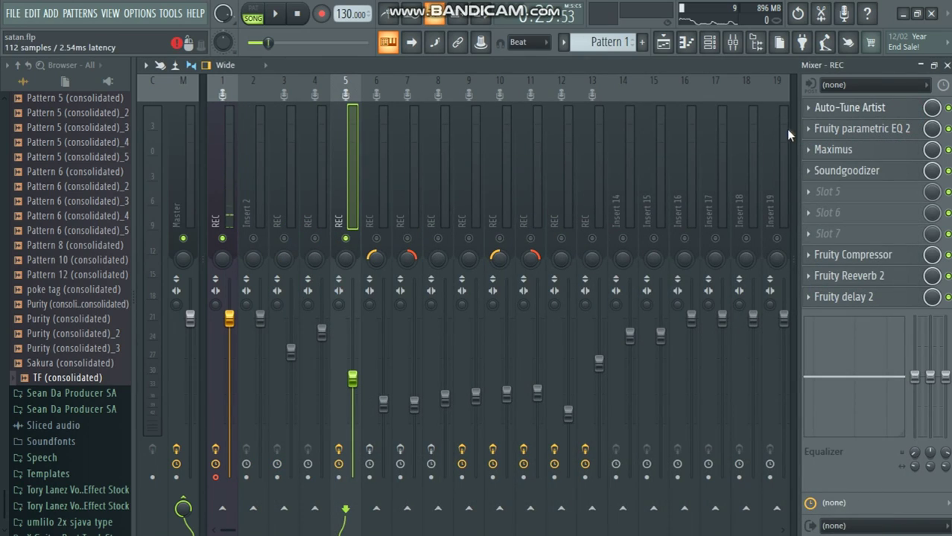
# Solo Fruity parametric EQ 2 in the vocal chain and audition it
pyautogui.click(864, 130)
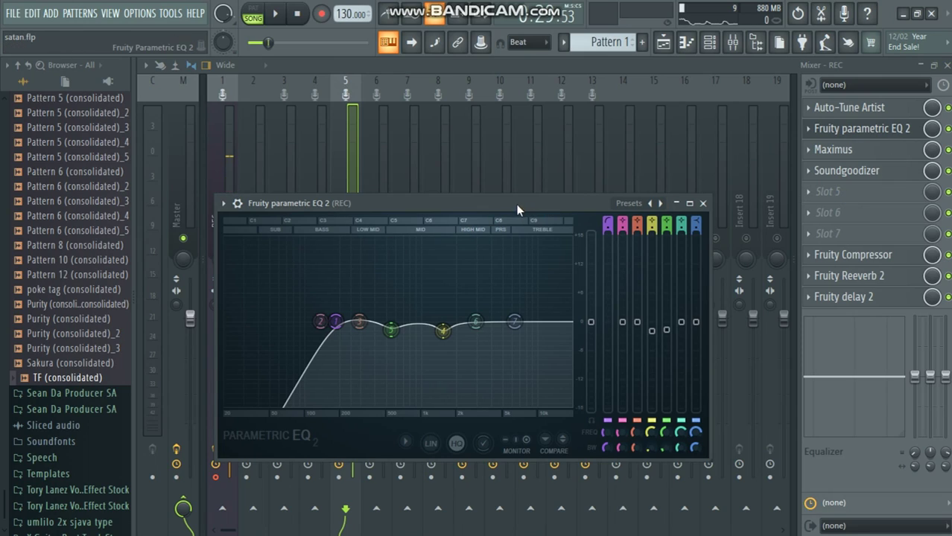
pyautogui.moveTo(521, 200); pyautogui.dragTo(521, 153)
pyautogui.click(663, 42)
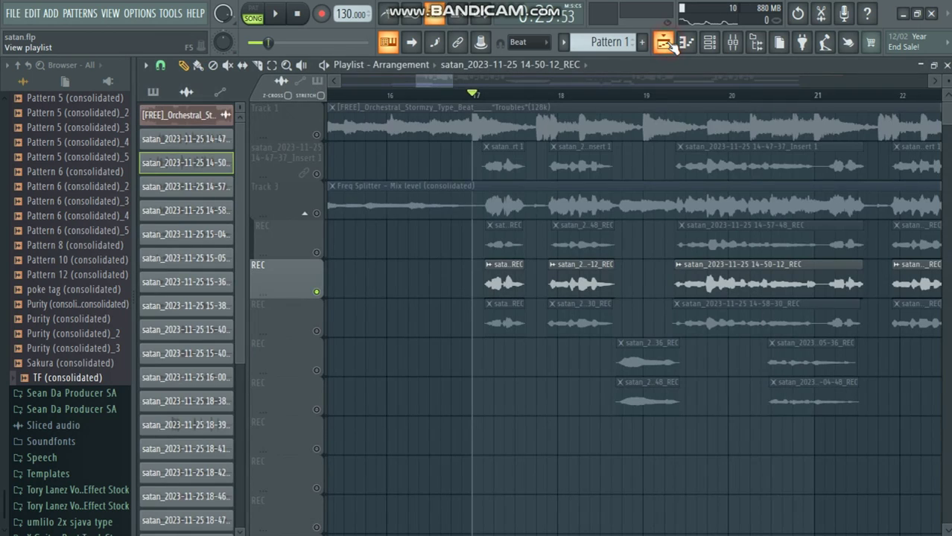
pyautogui.click(946, 65)
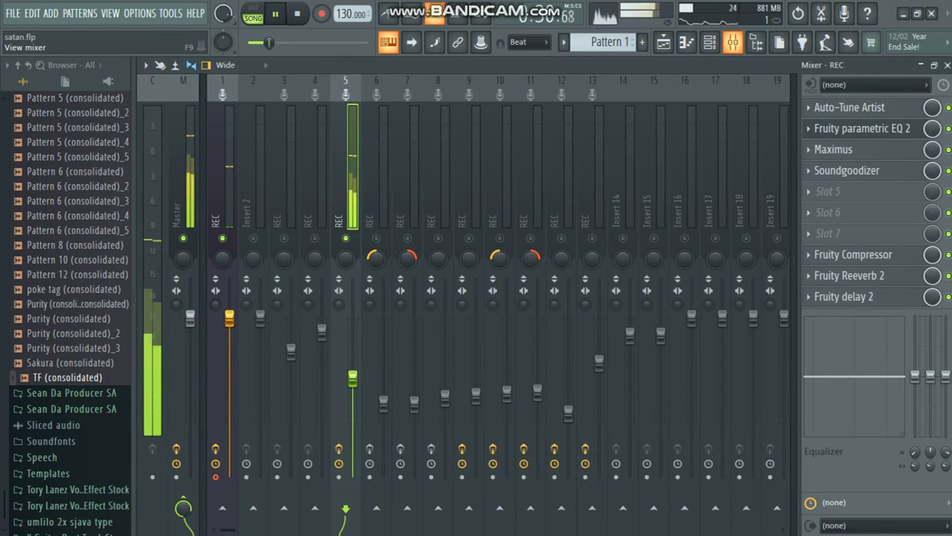
pyautogui.rightClick(948, 129)
pyautogui.click(937, 133)
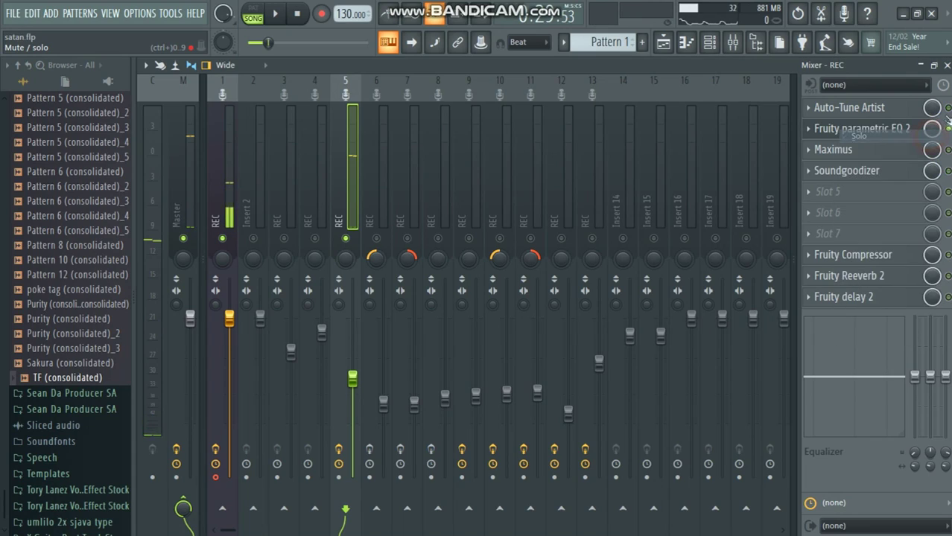
pyautogui.press('space')
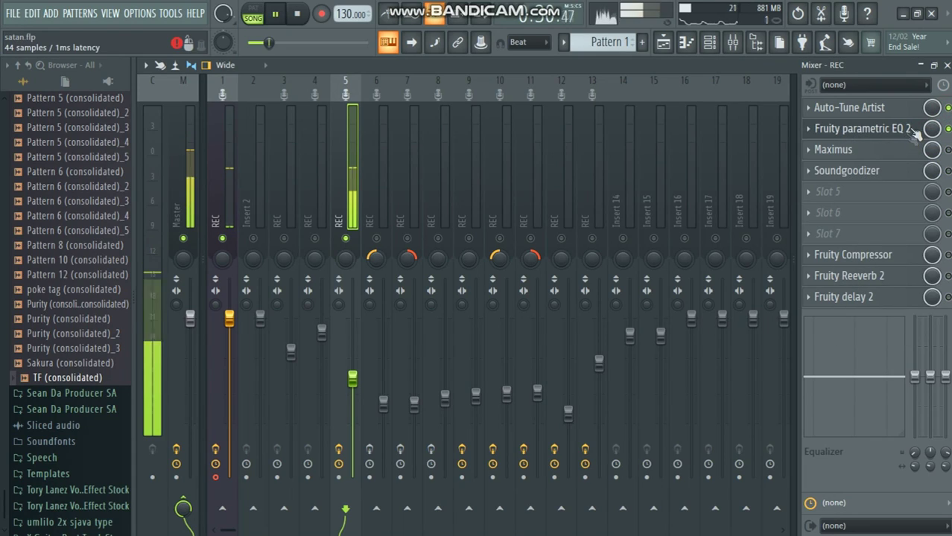
pyautogui.click(916, 130)
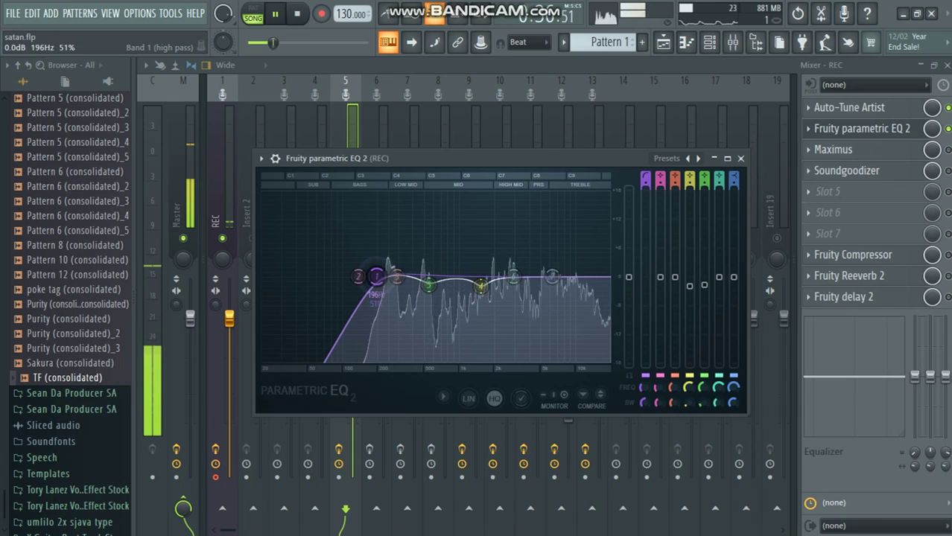
pyautogui.press('space')
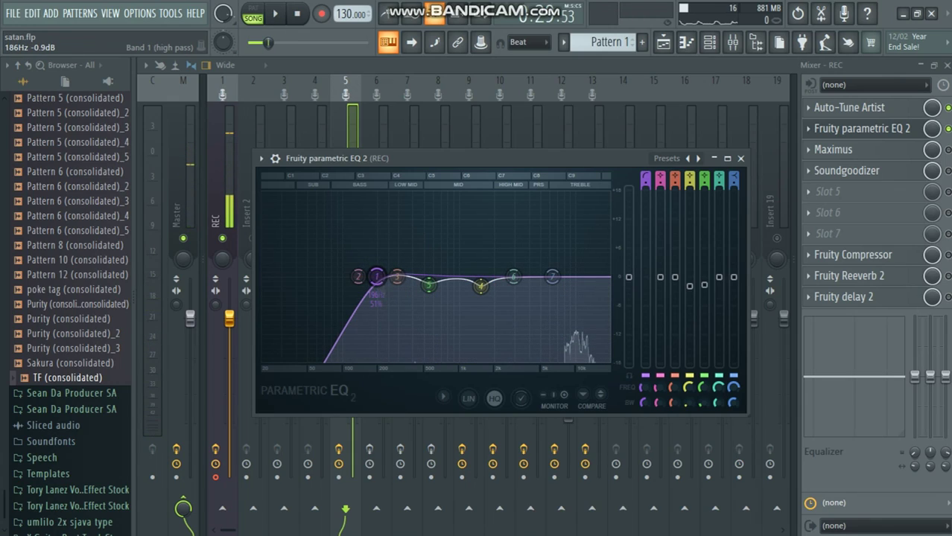
# Raise band 7's high shelf, reset band 3 to flat, and cut band 5 to about -2.9 dB near 522 Hz
pyautogui.moveTo(428, 284); pyautogui.dragTo(432, 292)
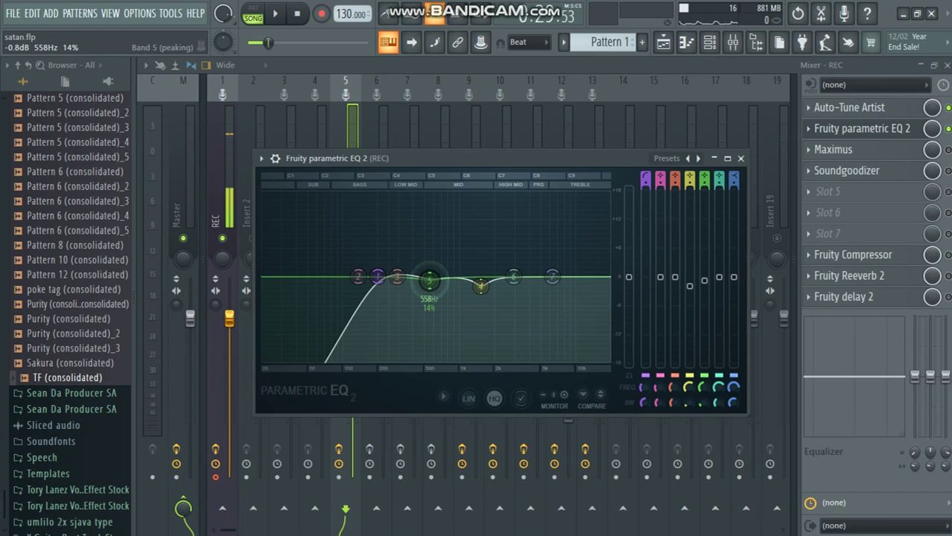
pyautogui.moveTo(552, 276); pyautogui.dragTo(537, 266)
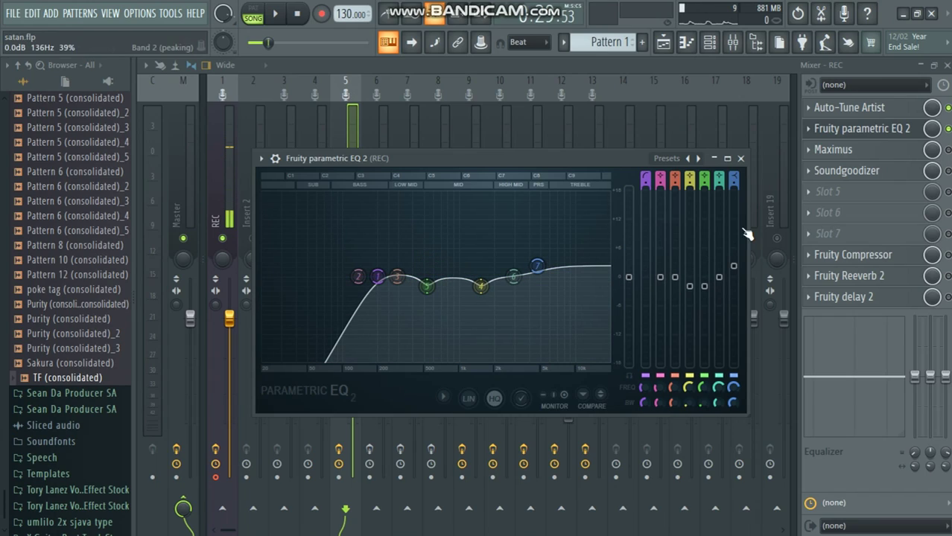
pyautogui.press('space')
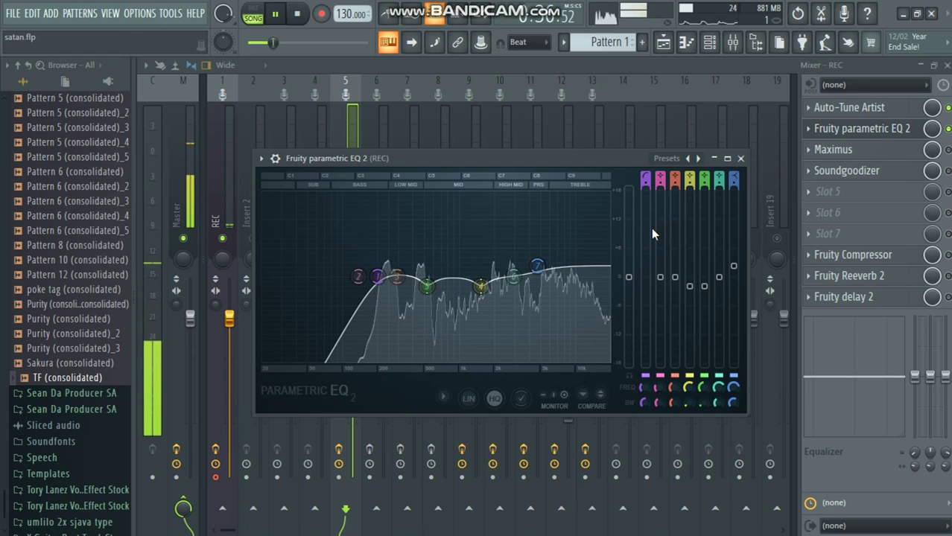
pyautogui.moveTo(397, 277); pyautogui.dragTo(402, 216)
pyautogui.rightClick(403, 216)
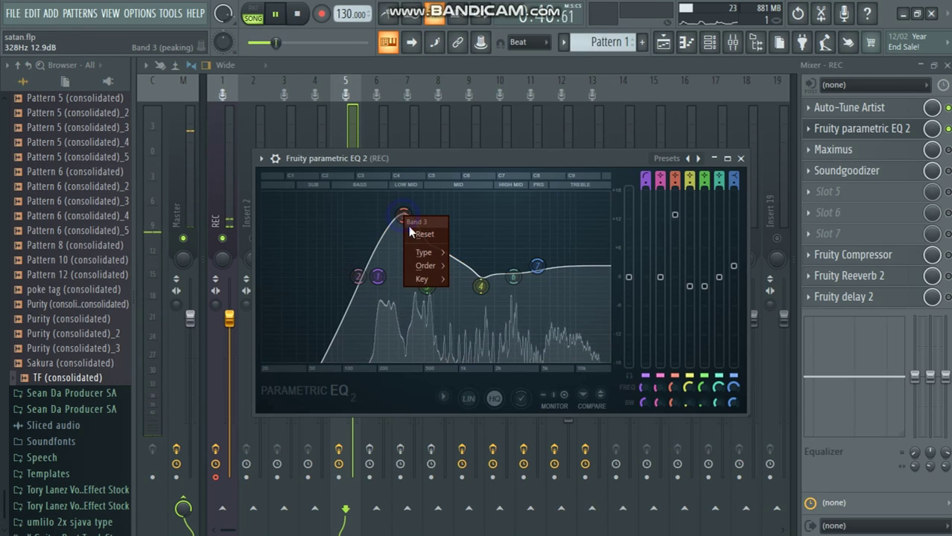
pyautogui.click(423, 234)
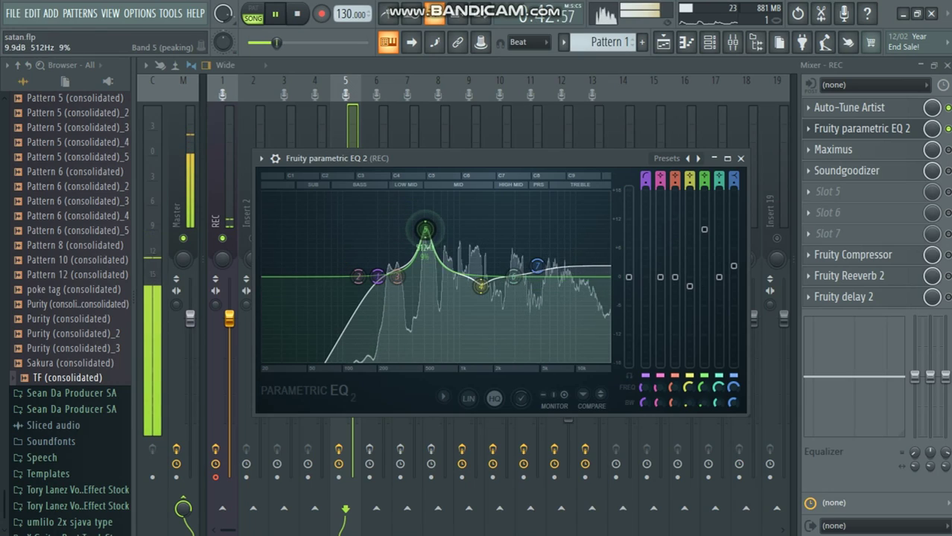
pyautogui.moveTo(425, 227)
pyautogui.mouseDown()
pyautogui.moveTo(419, 209)
pyautogui.moveTo(426, 288)
pyautogui.mouseUp()
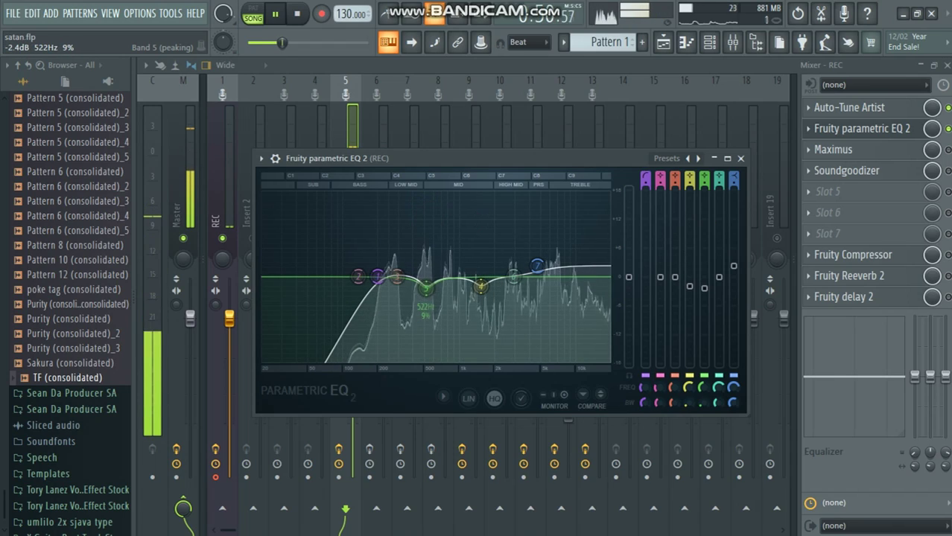
pyautogui.moveTo(704, 289); pyautogui.dragTo(706, 292)
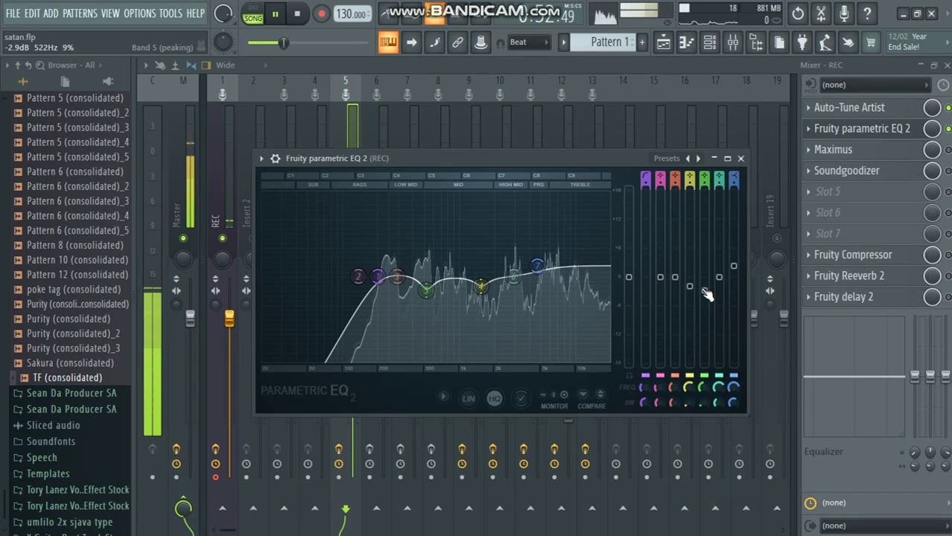
pyautogui.press('space')
pyautogui.click(740, 158)
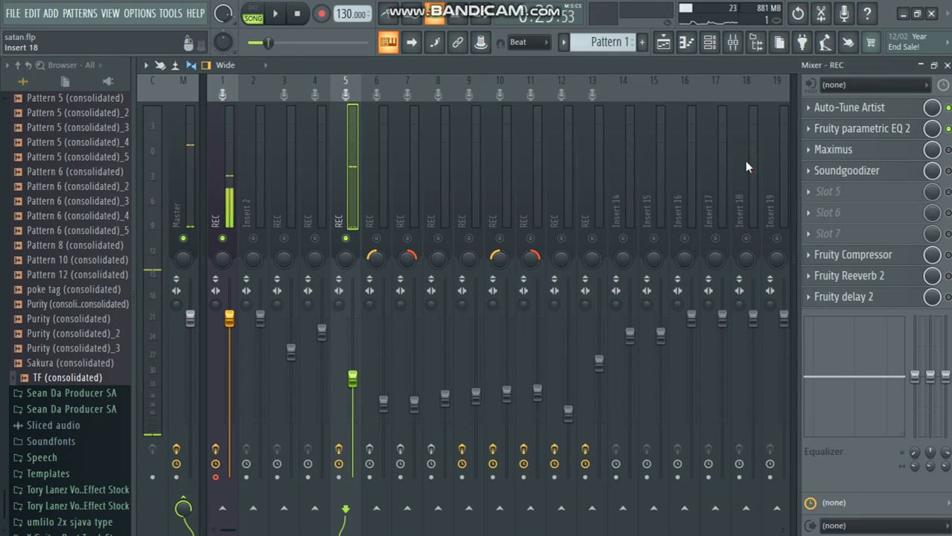
pyautogui.click(886, 156)
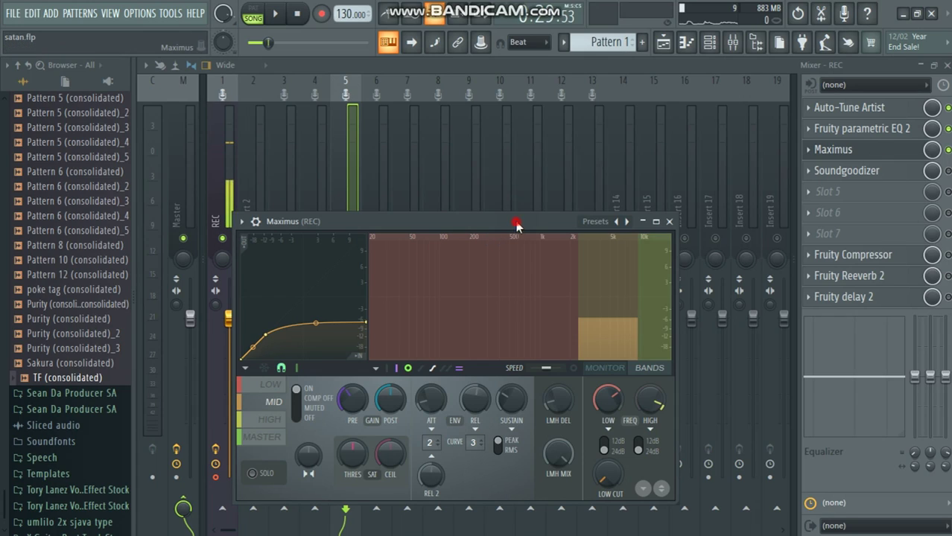
pyautogui.moveTo(516, 225); pyautogui.dragTo(533, 167)
pyautogui.click(610, 164)
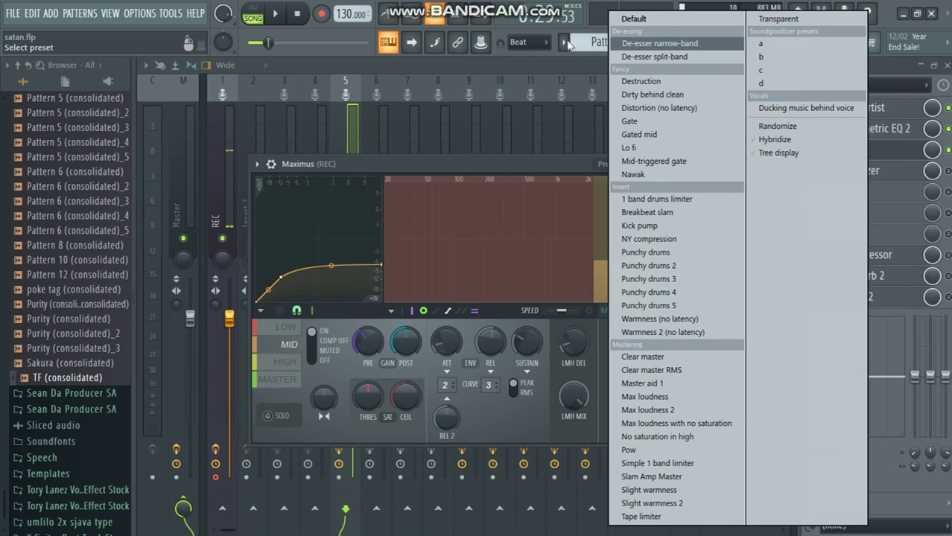
pyautogui.press('Escape')
pyautogui.press('Escape')
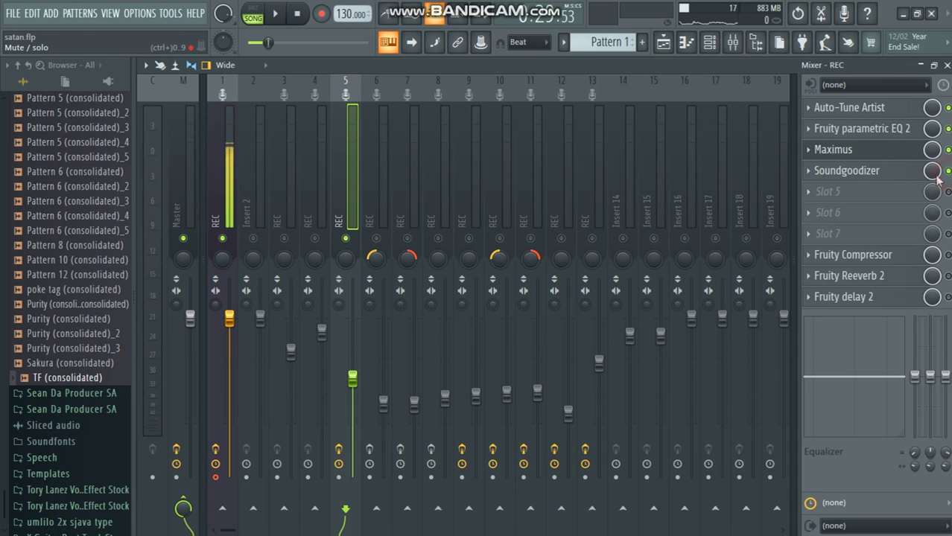
pyautogui.click(910, 176)
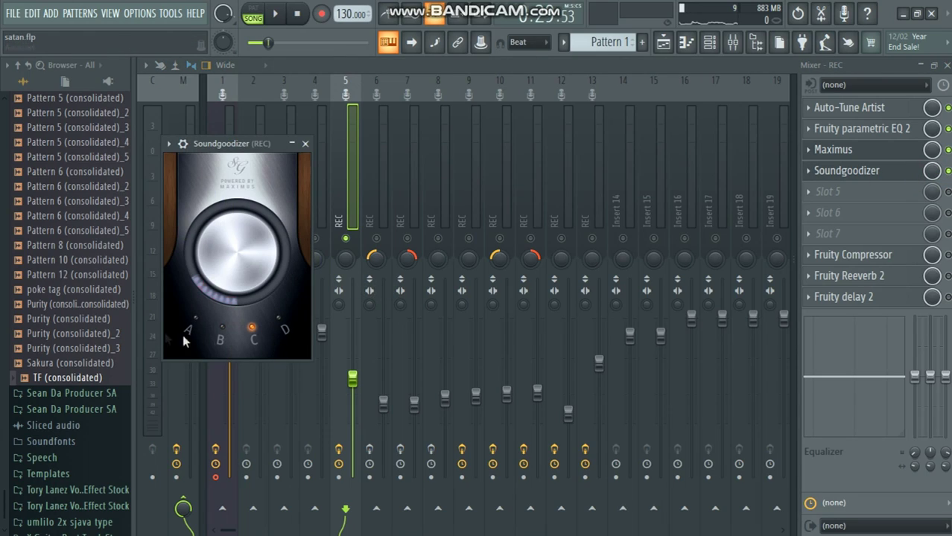
pyautogui.press('space')
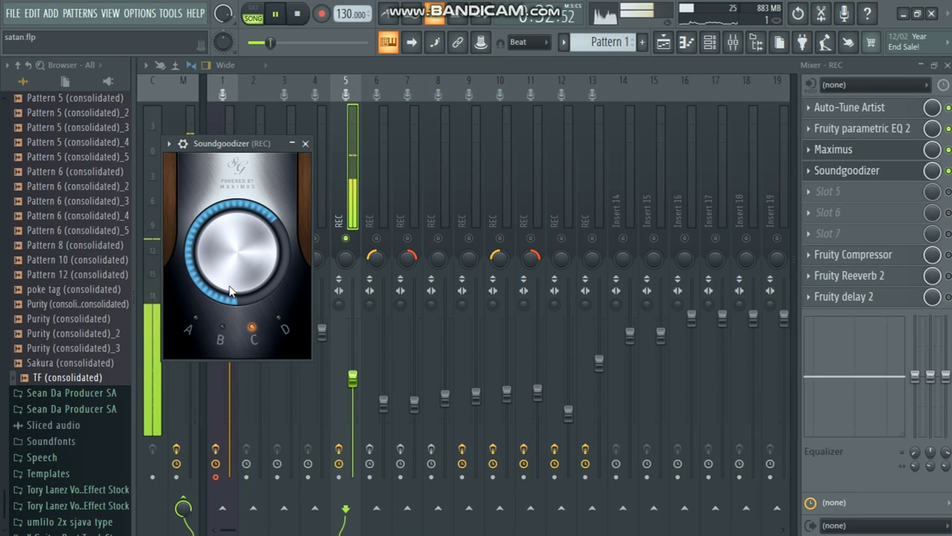
pyautogui.click(687, 43)
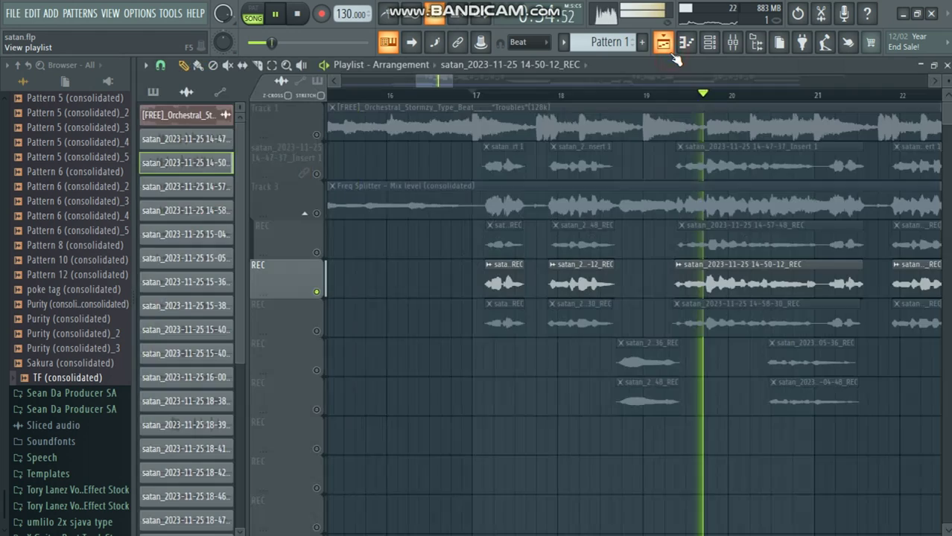
pyautogui.click(710, 42)
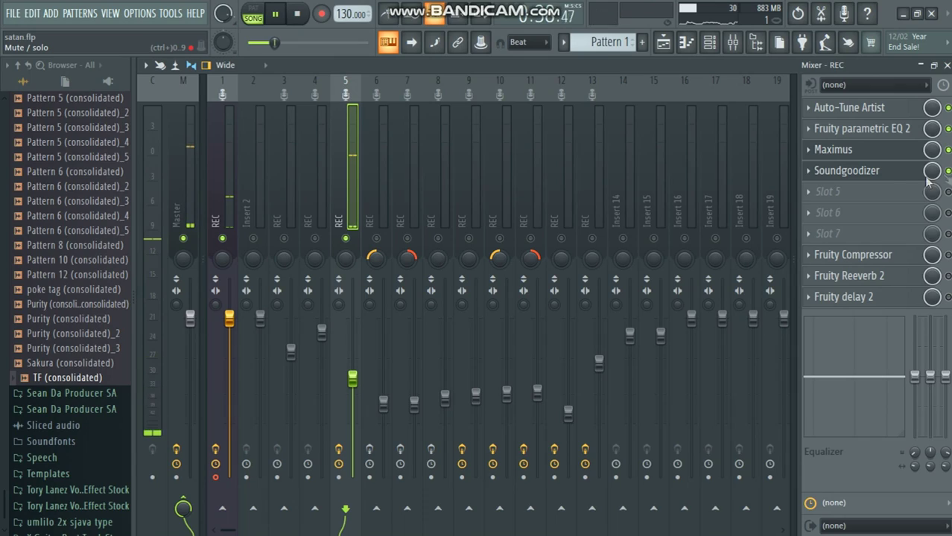
pyautogui.click(883, 172)
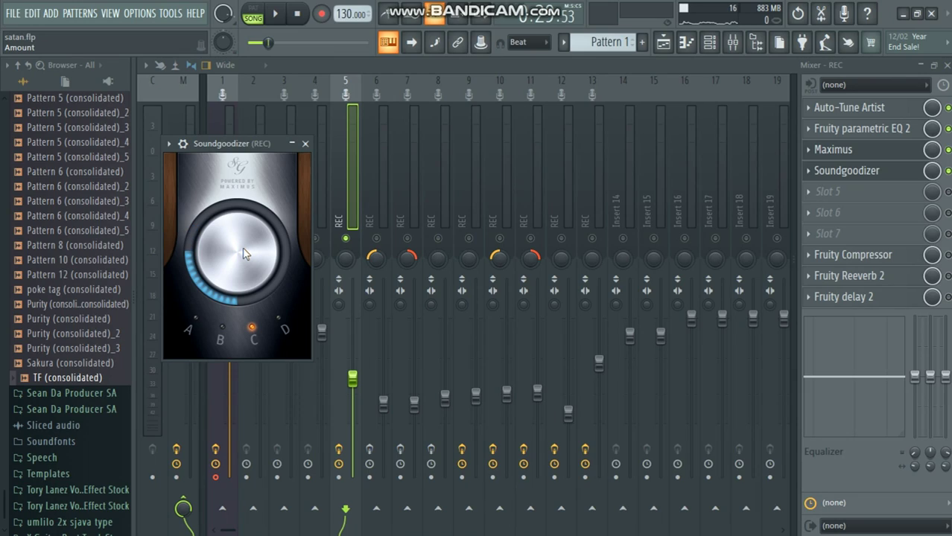
pyautogui.click(305, 145)
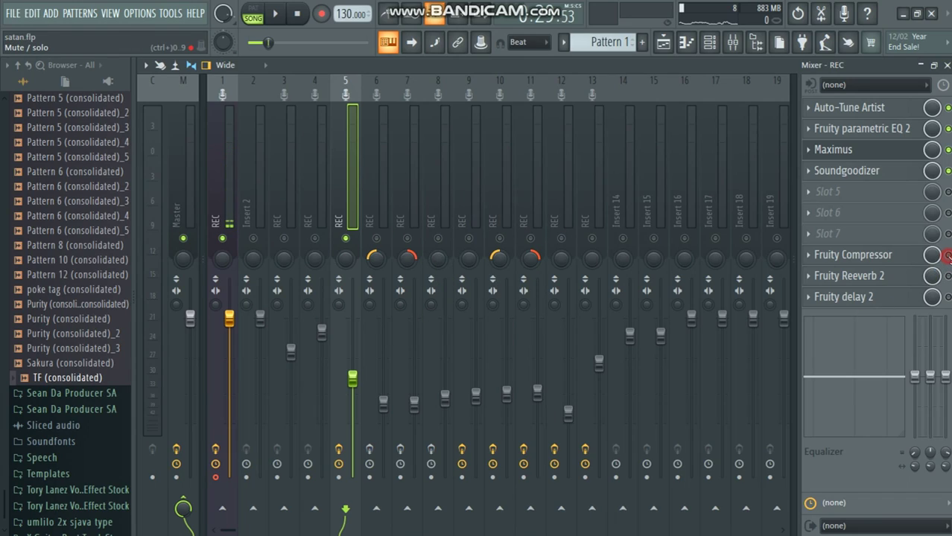
pyautogui.click(948, 255)
# Switch on Fruity Compressor in the vocal chain and audition the compressed vocal
pyautogui.click(910, 261)
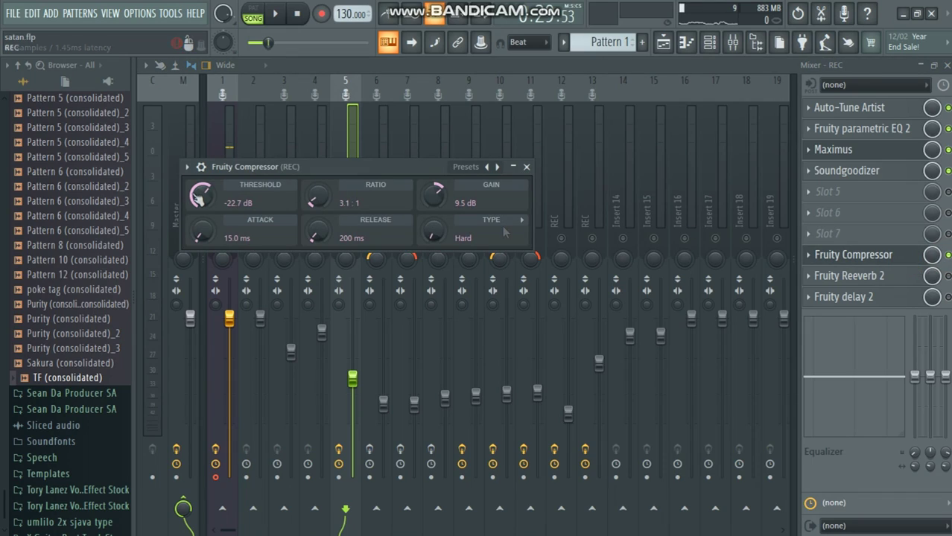
pyautogui.moveTo(345, 167); pyautogui.dragTo(402, 156)
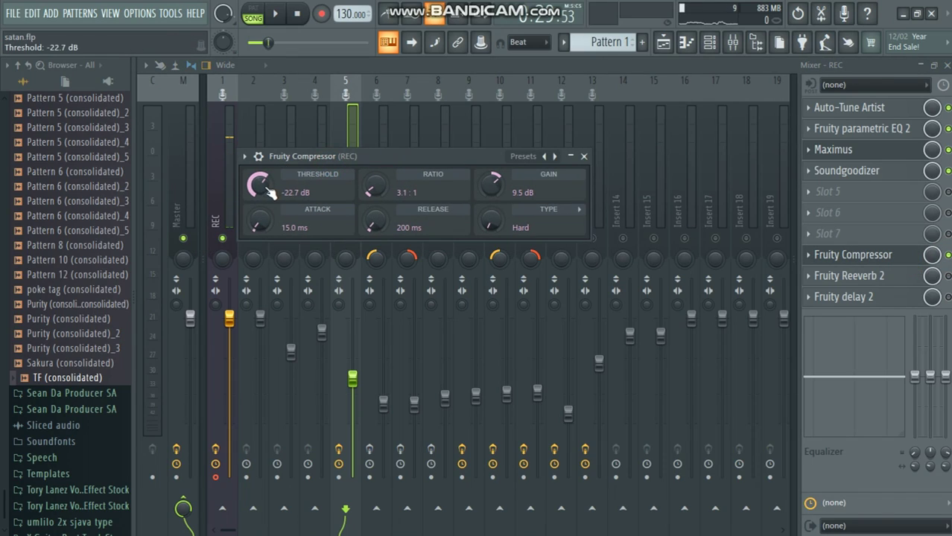
pyautogui.moveTo(298, 156); pyautogui.dragTo(373, 147)
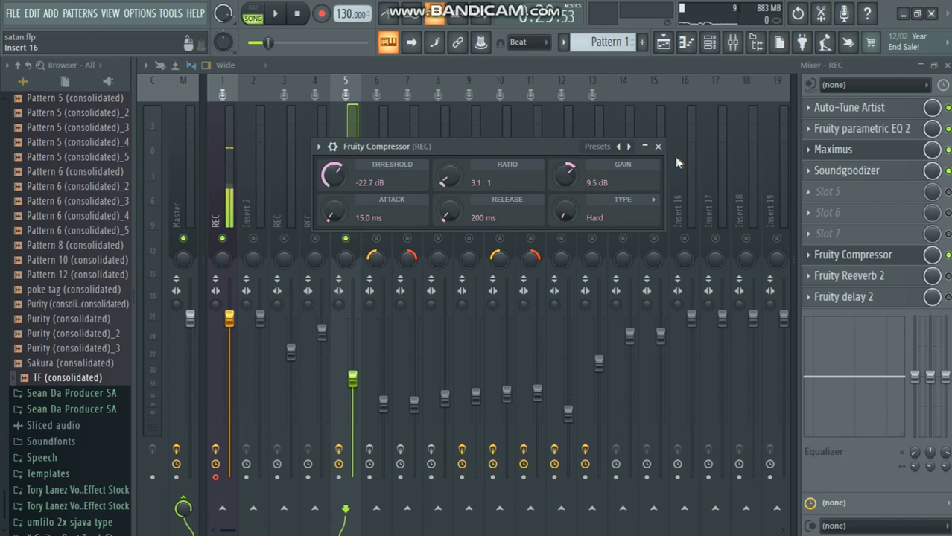
pyautogui.press('space')
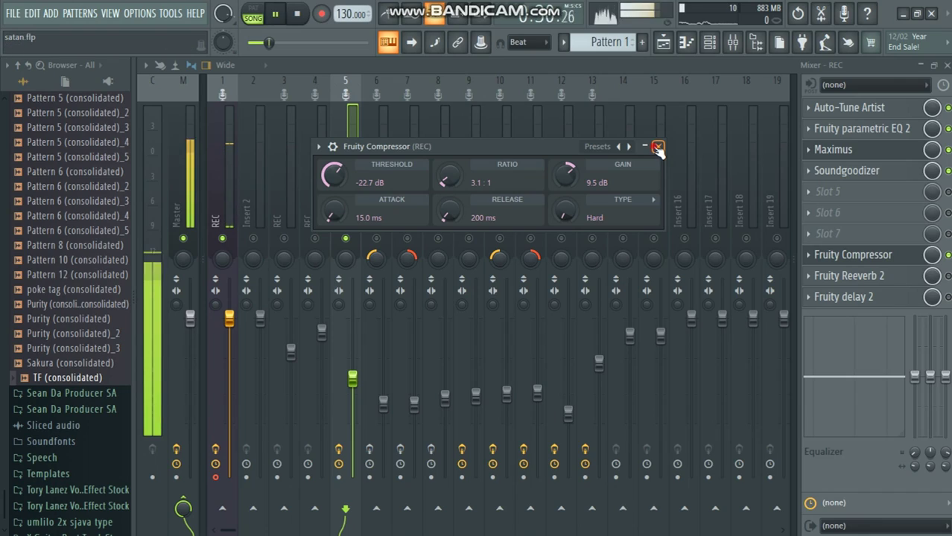
pyautogui.click(657, 147)
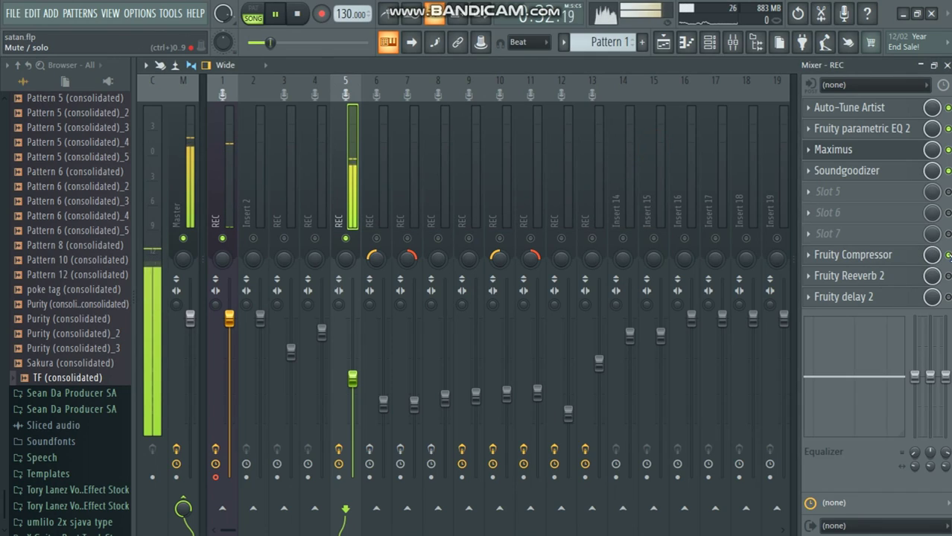
# Stop playback and bring up the Fruity Reeverb 2 settings
pyautogui.press('space')
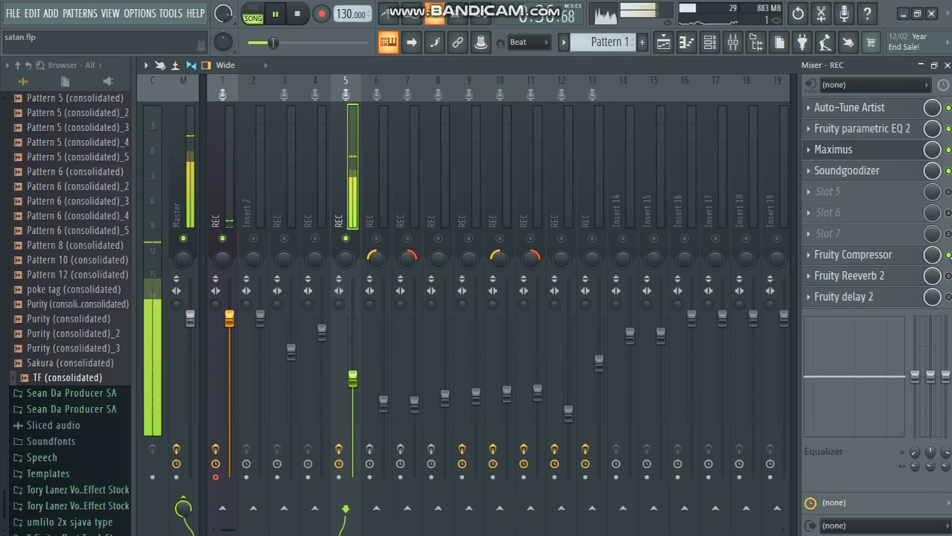
pyautogui.press('space')
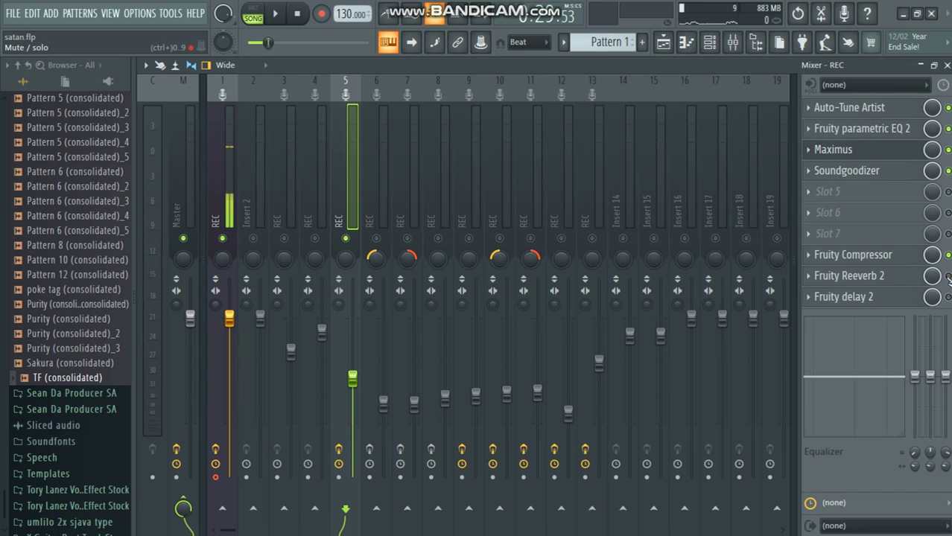
pyautogui.click(856, 277)
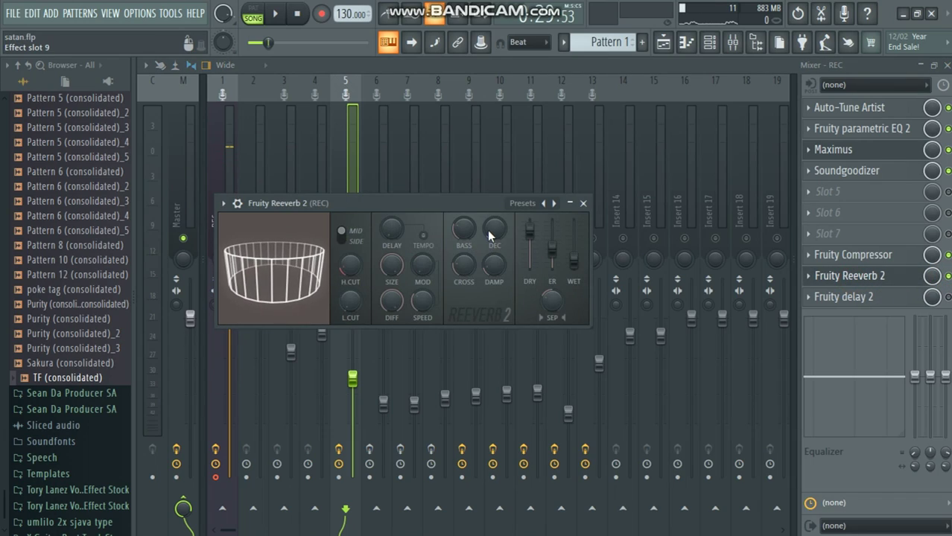
# Audition the reverb, then save the project
pyautogui.press('space')
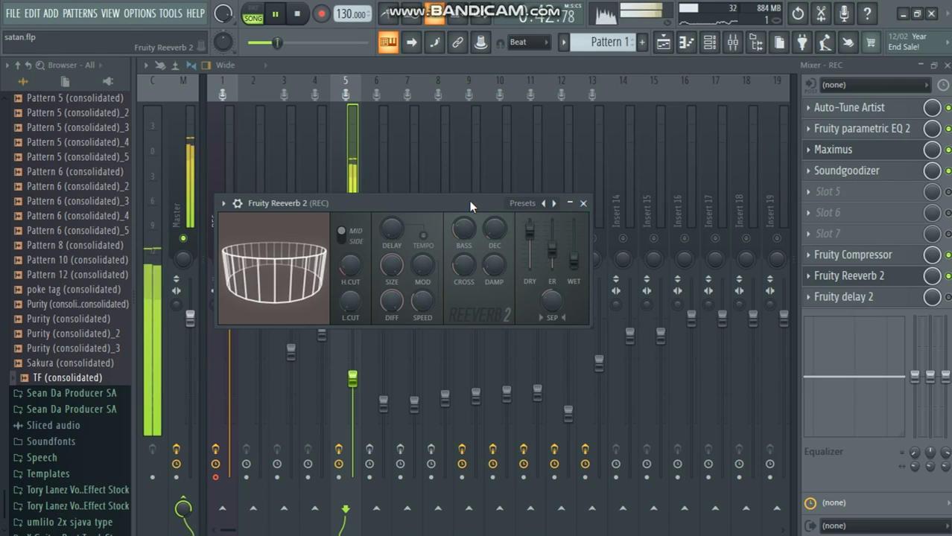
pyautogui.press('Escape')
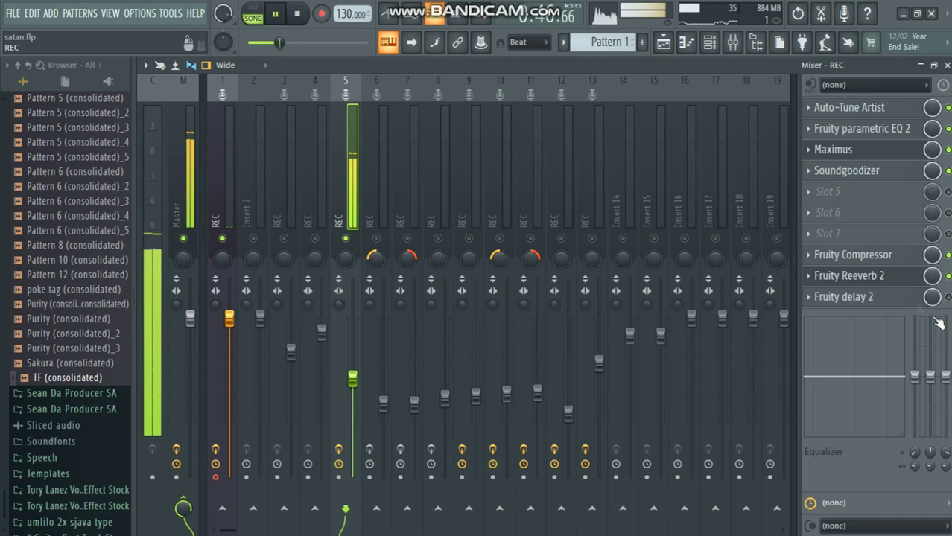
pyautogui.press('space')
pyautogui.hotkey('ctrl', 's')
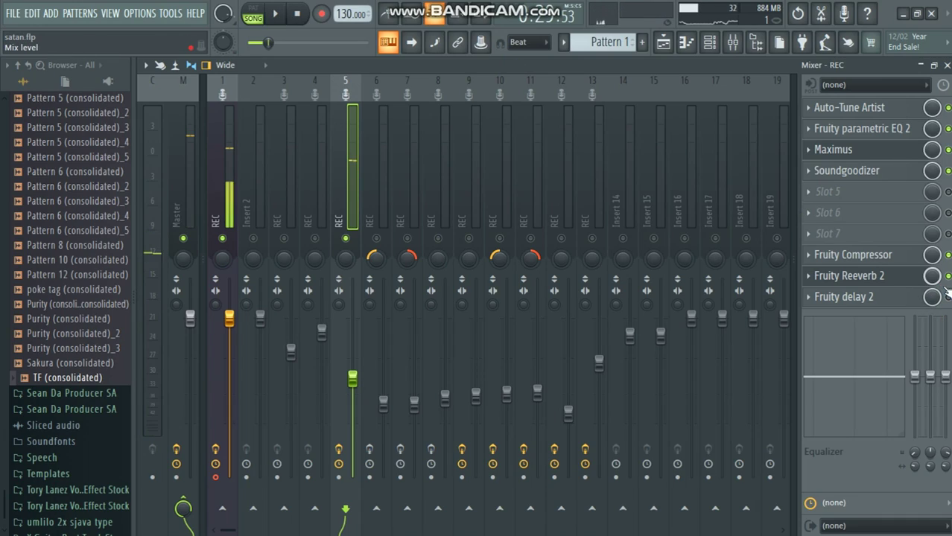
# Set Reeverb 2's wet level to about 23% and shrink the room size toward 54
pyautogui.click(890, 300)
pyautogui.click(897, 277)
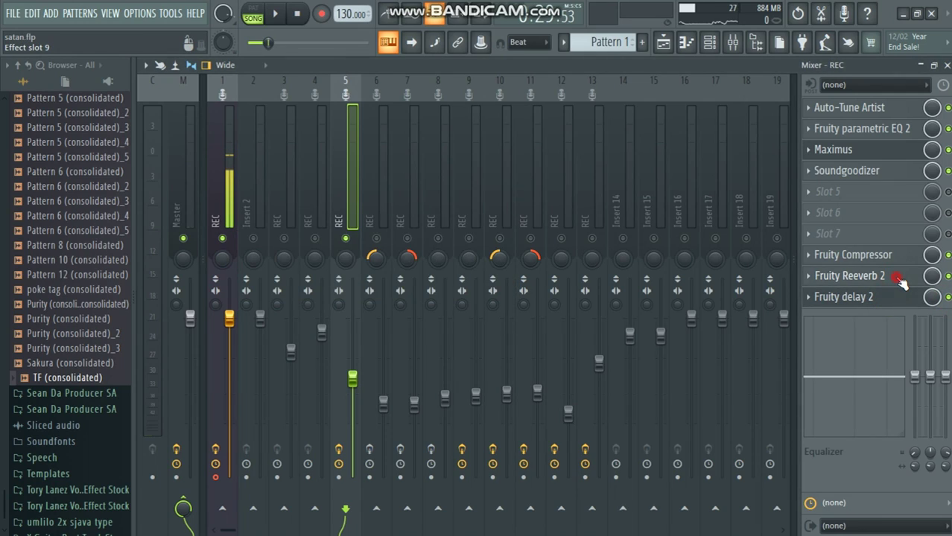
pyautogui.moveTo(574, 261); pyautogui.dragTo(573, 259)
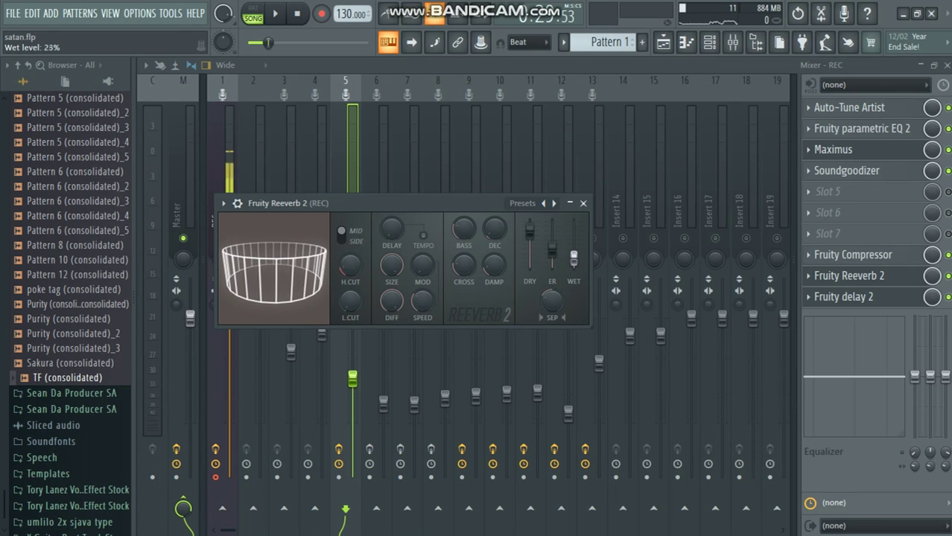
pyautogui.moveTo(390, 264); pyautogui.dragTo(390, 275)
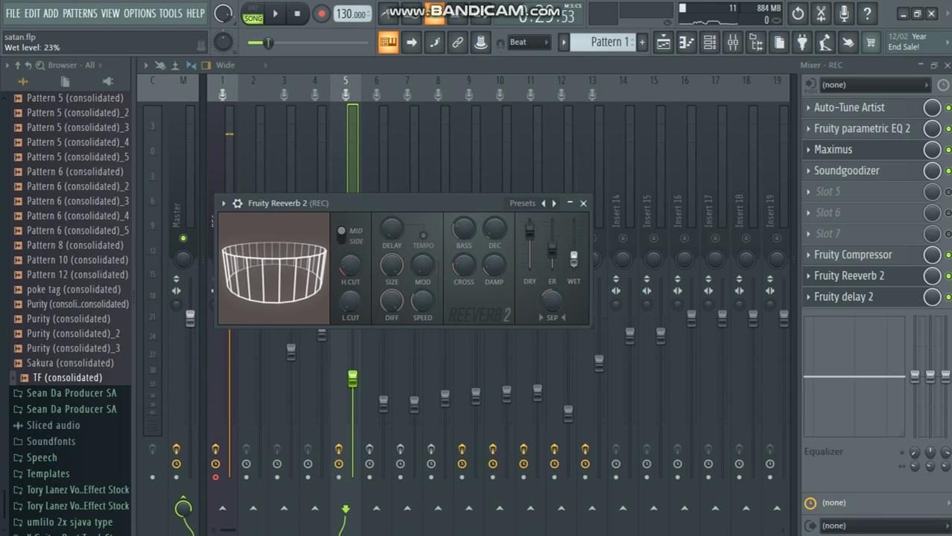
# Lower Reeverb 2's wet level to about 20%, set separation to 36%, and close it
pyautogui.press('space')
pyautogui.press('space')
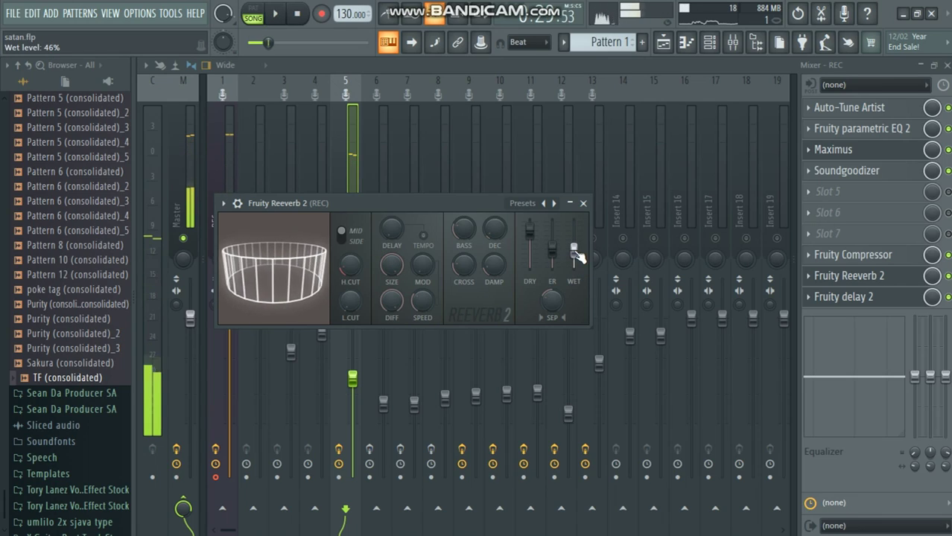
pyautogui.press('space')
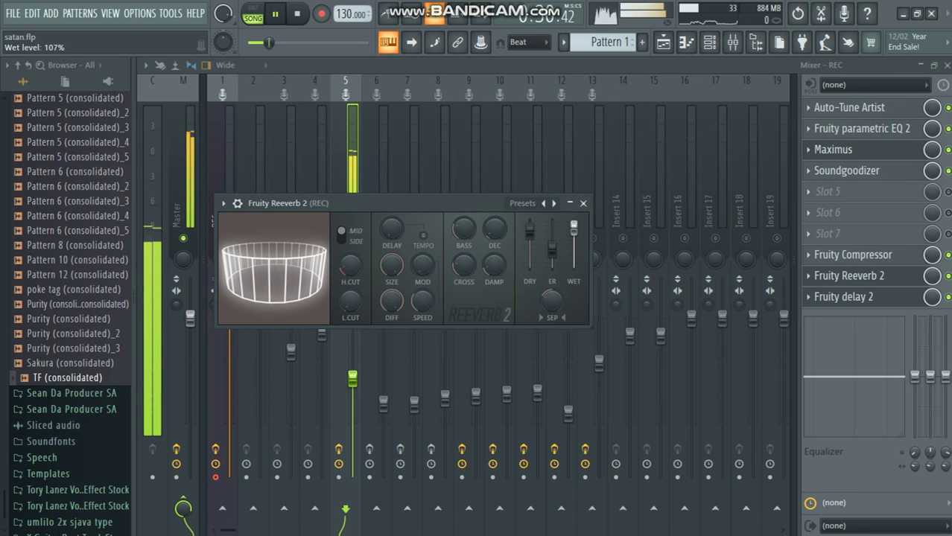
pyautogui.moveTo(574, 256); pyautogui.dragTo(573, 257)
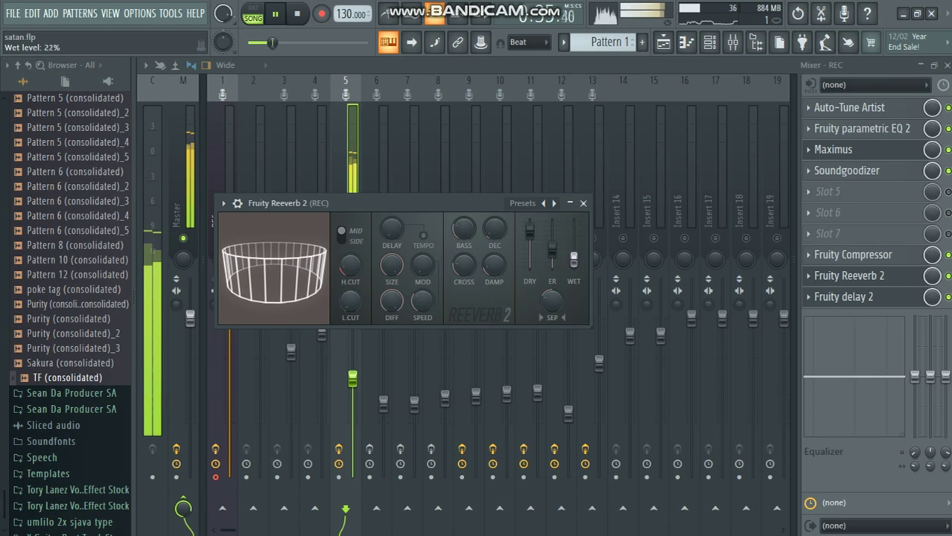
pyautogui.press('space')
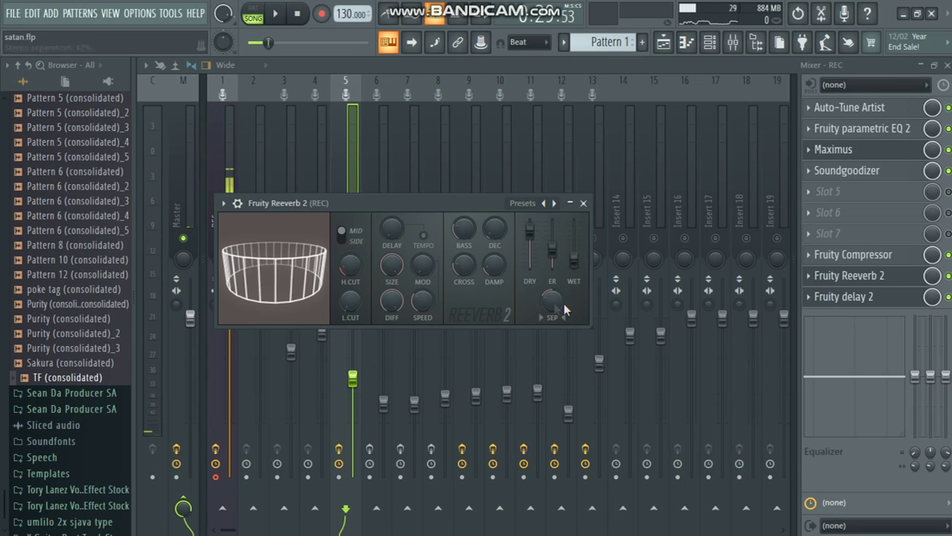
pyautogui.moveTo(551, 300); pyautogui.dragTo(551, 304)
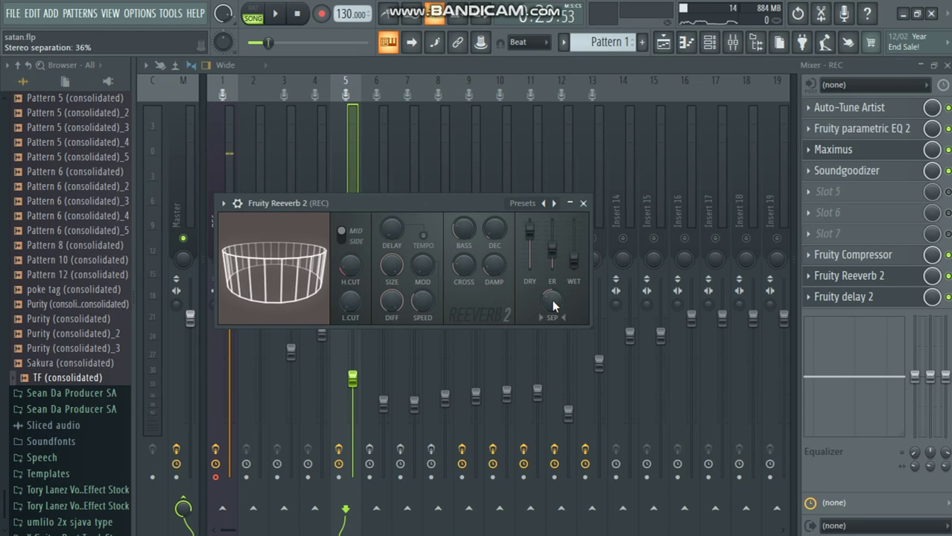
pyautogui.click(584, 203)
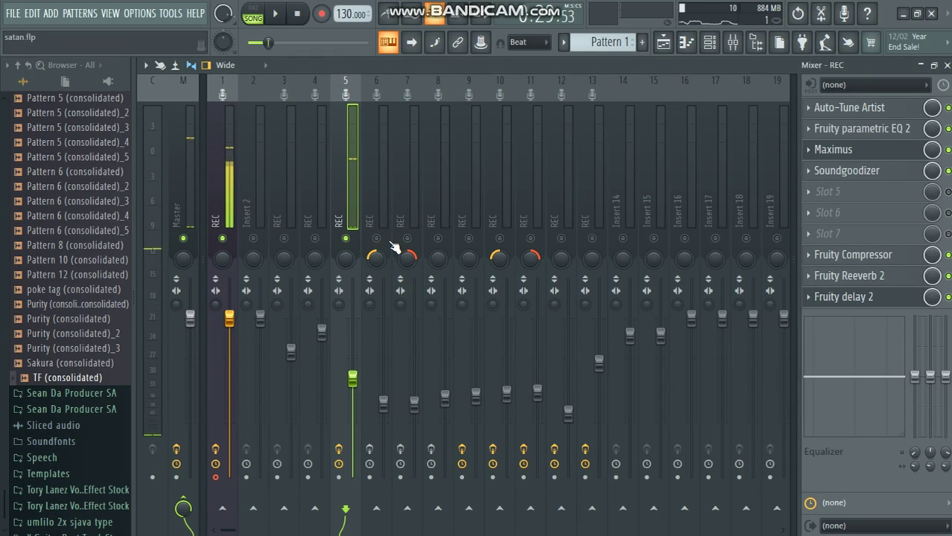
# Mute the second REC vocal track, unmute the third, and audition the chorus
pyautogui.click(663, 42)
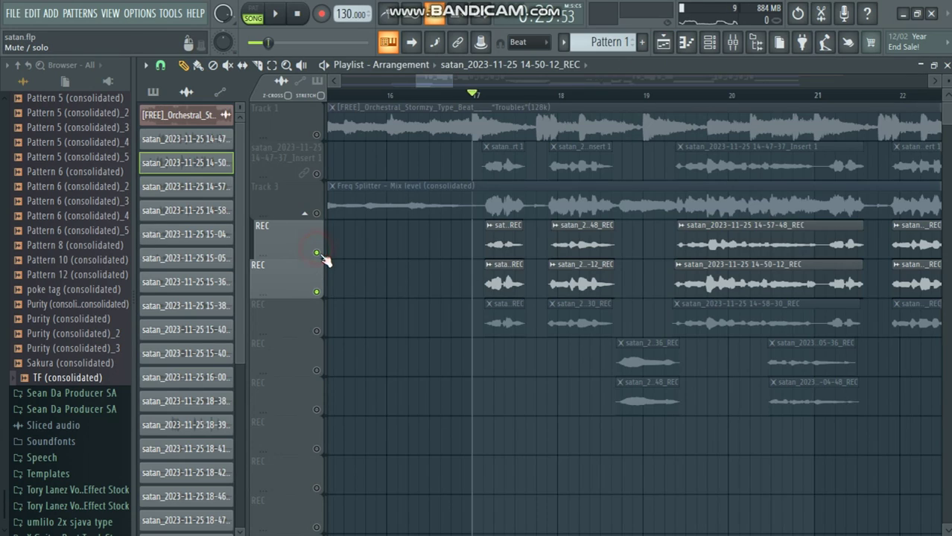
pyautogui.click(316, 292)
pyautogui.click(317, 330)
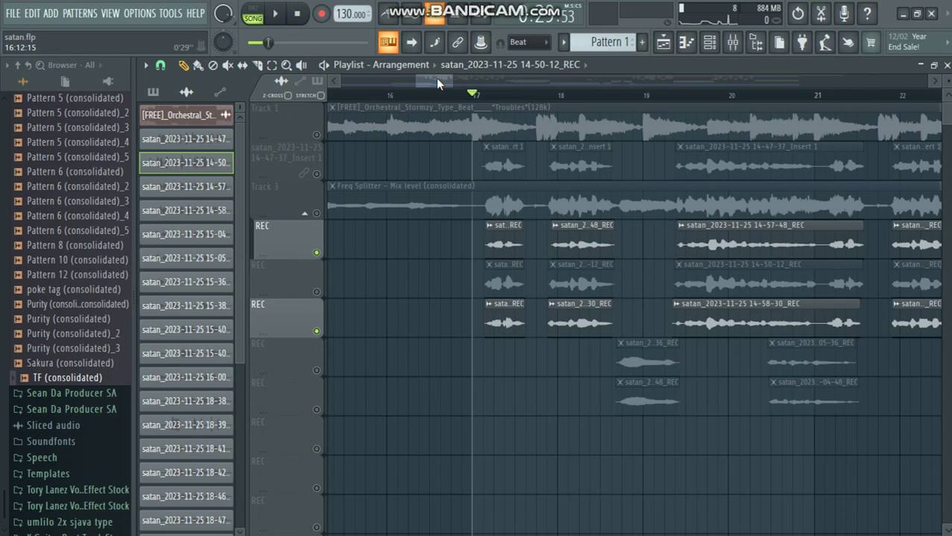
pyautogui.press('space')
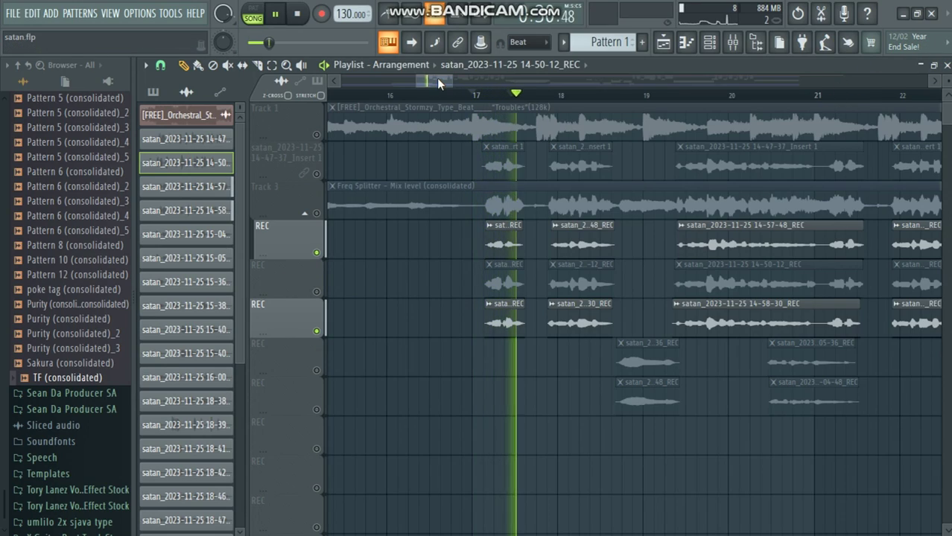
pyautogui.press('space')
# Play the chorus through, stop it, and return to the mixer
pyautogui.click(733, 46)
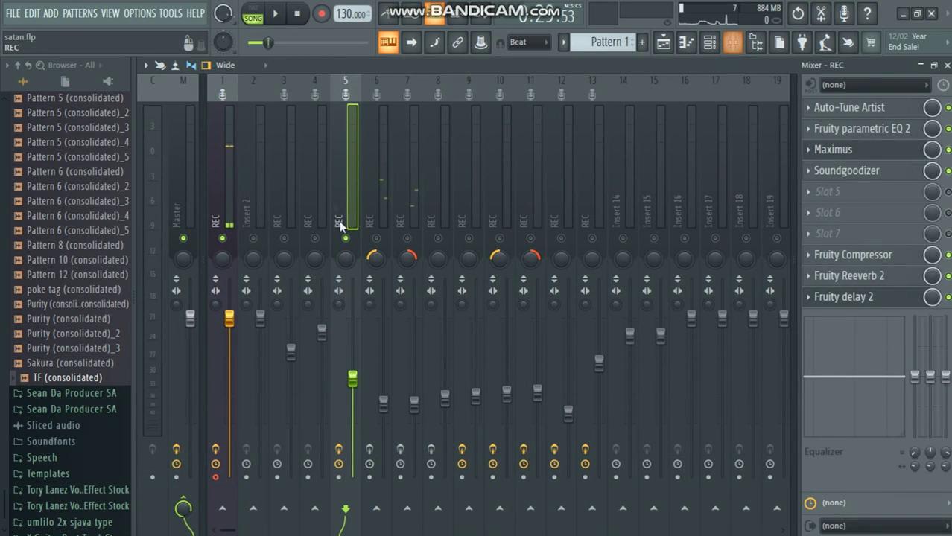
pyautogui.press('space')
pyautogui.click(409, 239)
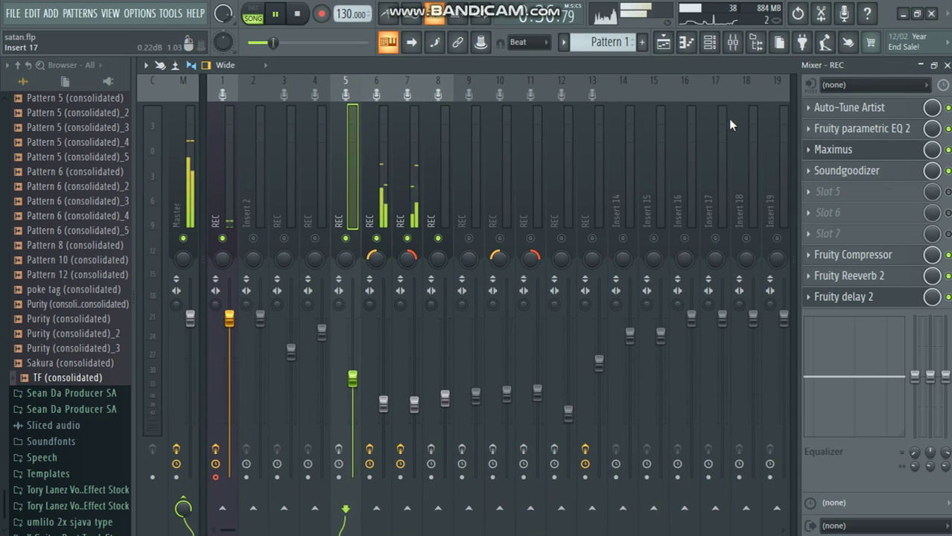
pyautogui.click(664, 43)
pyautogui.press('space')
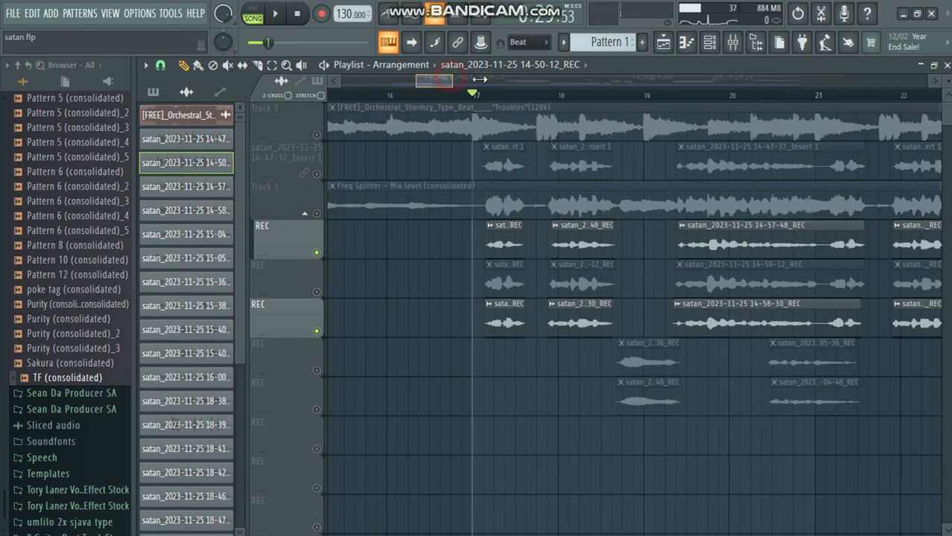
pyautogui.scroll(-2, 692, 78)
pyautogui.click(732, 54)
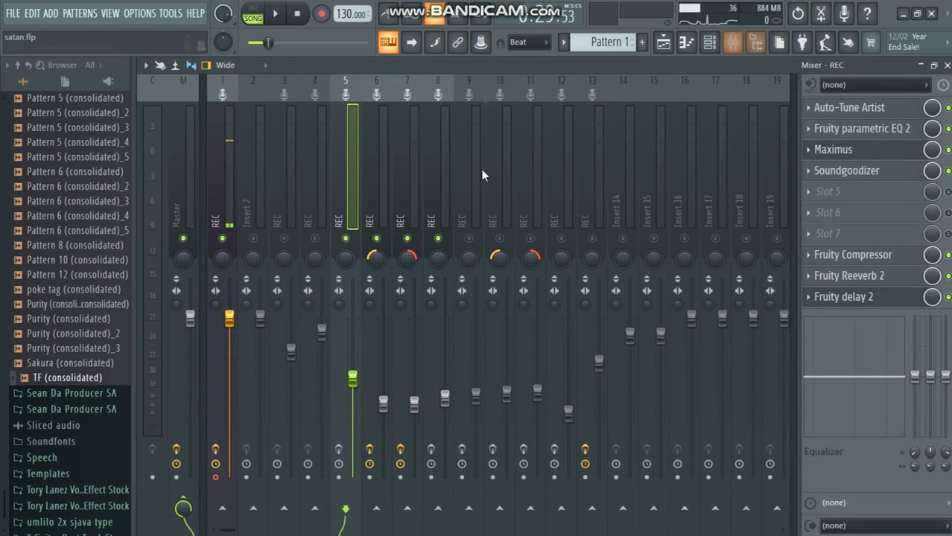
# Solo mixer insert 6, then unmute inserts 1 and 5 alongside it
pyautogui.click(390, 205)
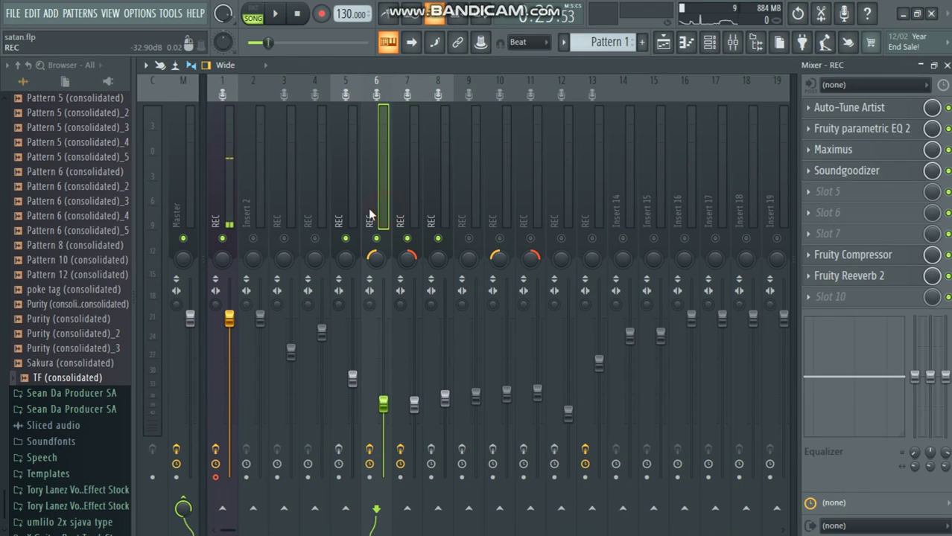
pyautogui.rightClick(377, 237)
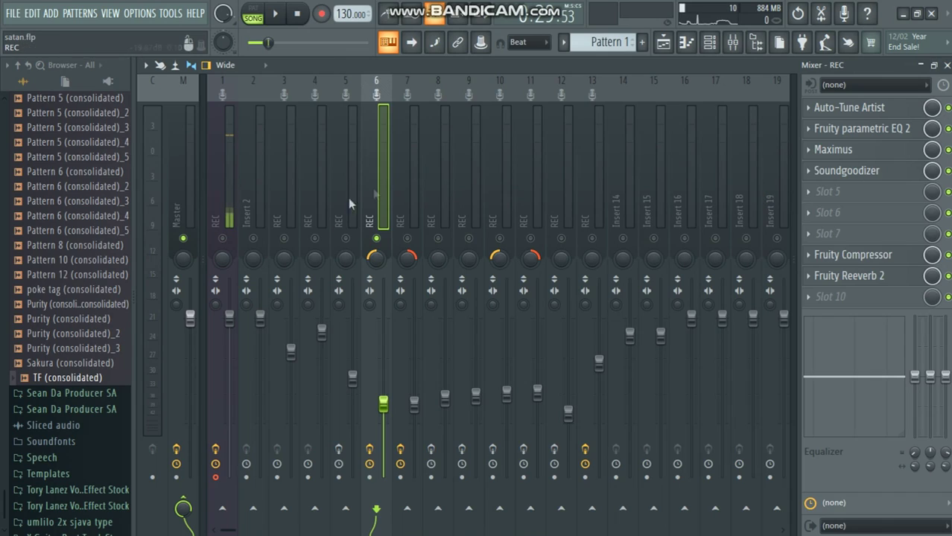
pyautogui.click(221, 238)
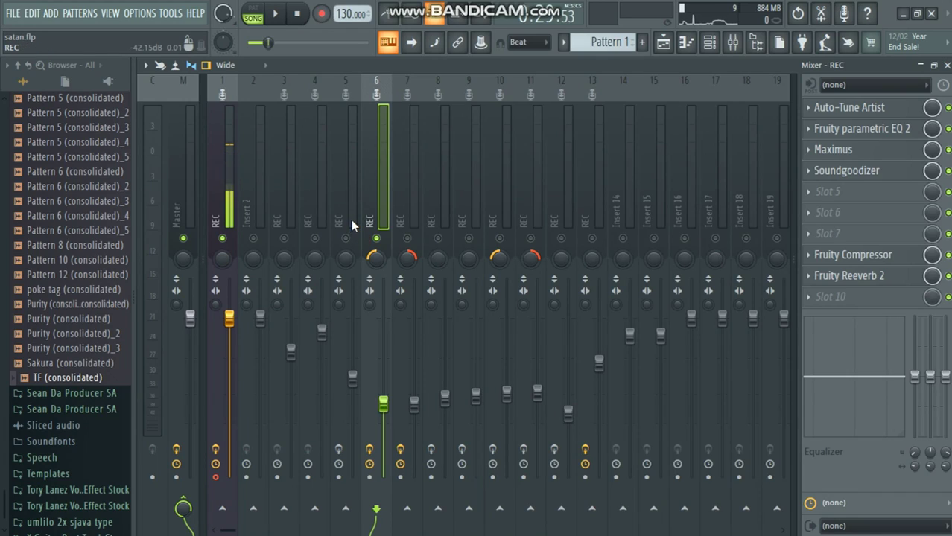
pyautogui.click(351, 220)
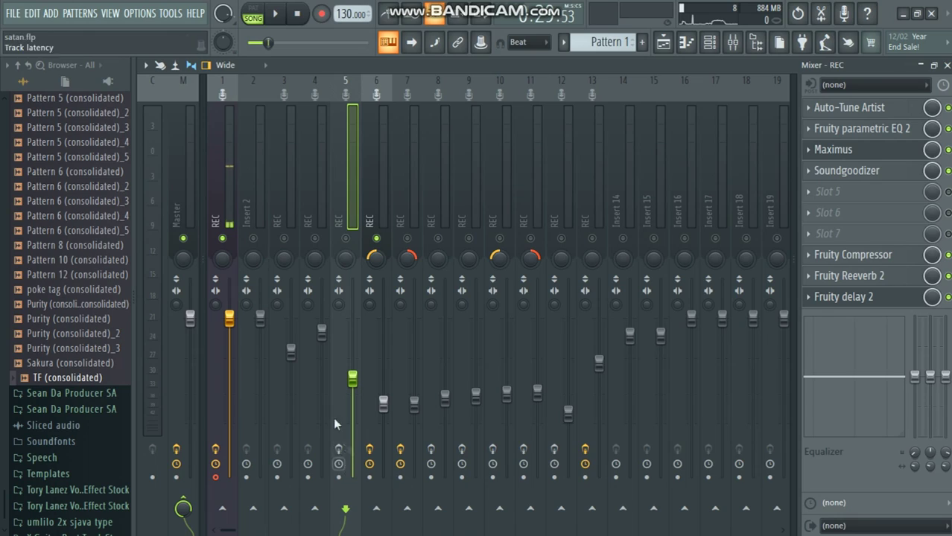
pyautogui.click(346, 237)
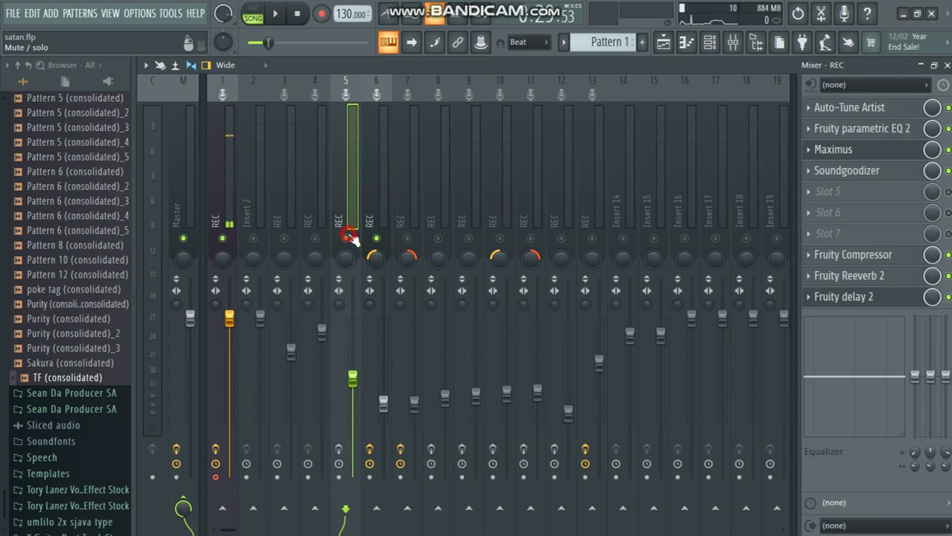
pyautogui.click(351, 218)
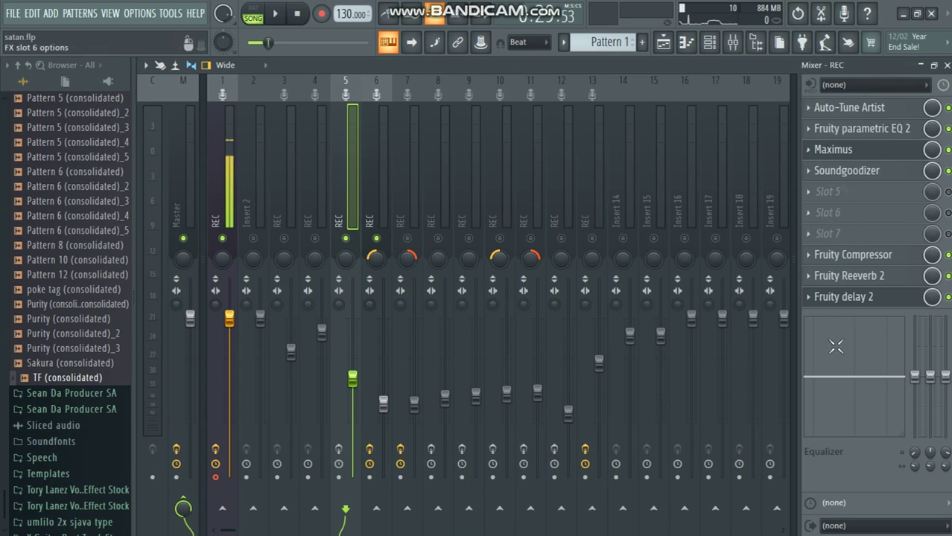
# Save insert 5's mixer track state and drag it across the mixer toward insert 17
pyautogui.rightClick(351, 216)
pyautogui.moveTo(431, 151)
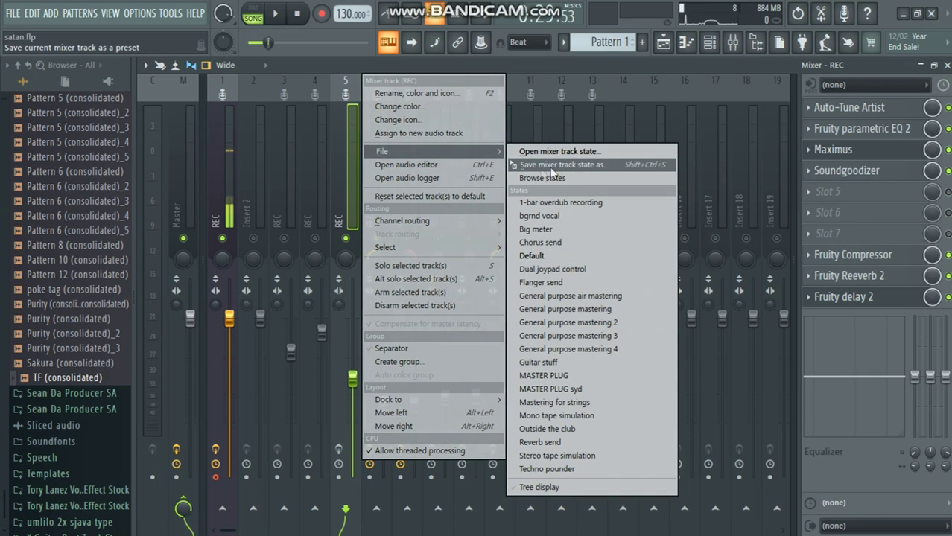
pyautogui.moveTo(588, 166); pyautogui.dragTo(383, 214)
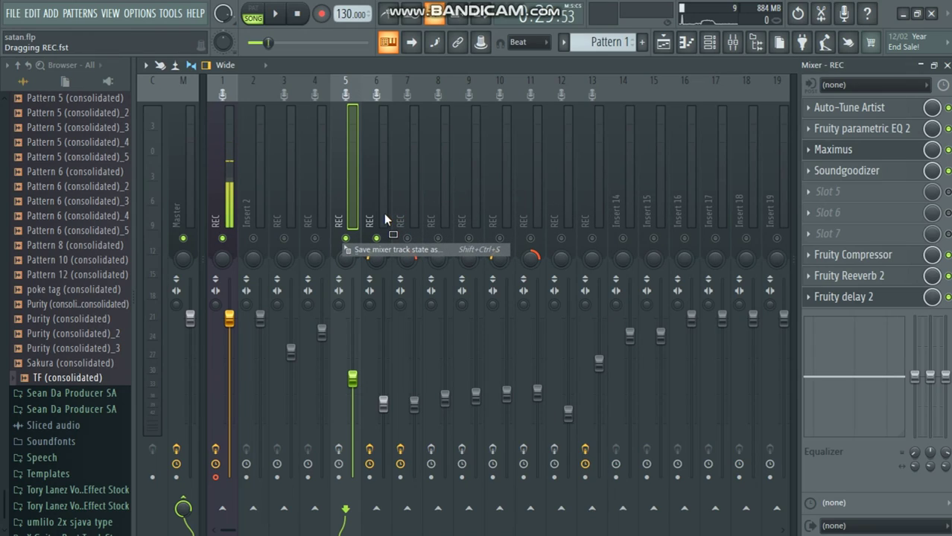
pyautogui.moveTo(384, 214); pyautogui.dragTo(727, 214)
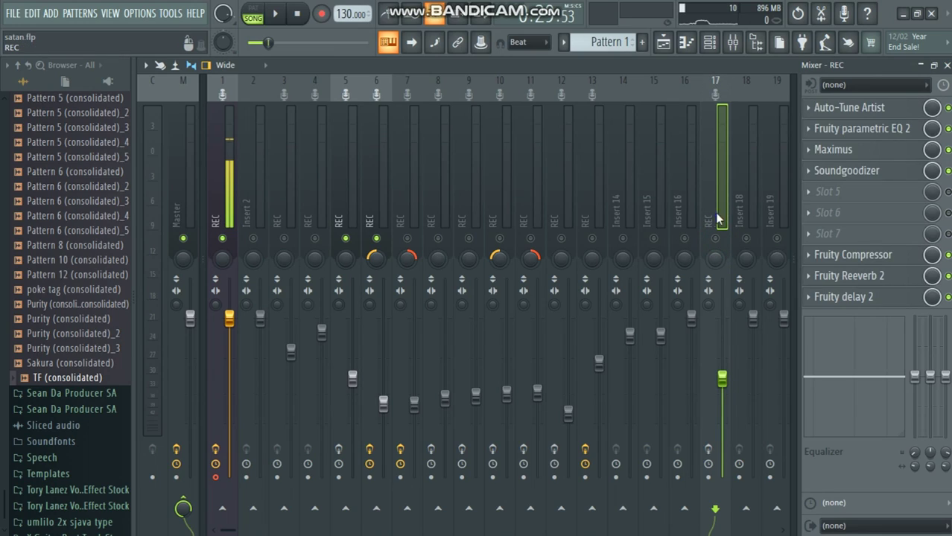
# Reset insert 17 to default, confirming removal of all its REC plugins
pyautogui.rightClick(715, 214)
pyautogui.click(776, 196)
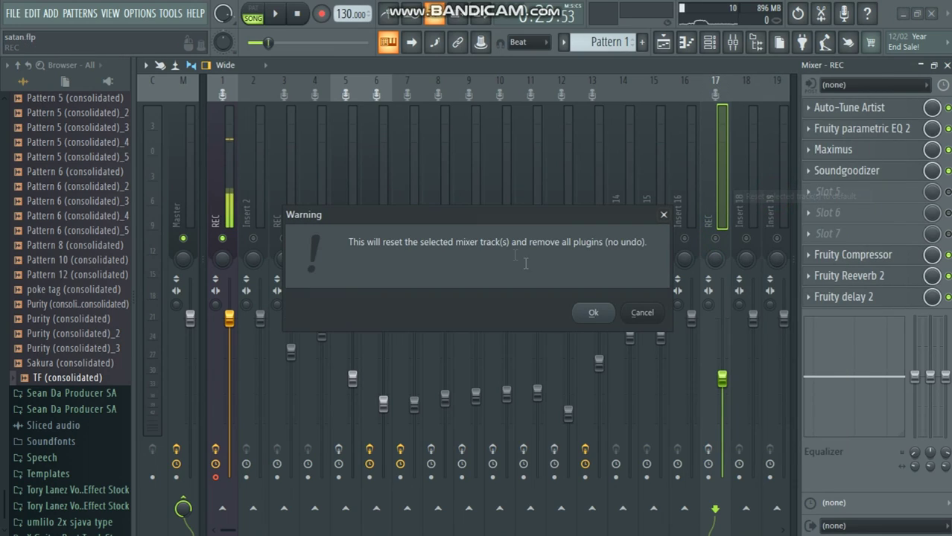
pyautogui.click(599, 309)
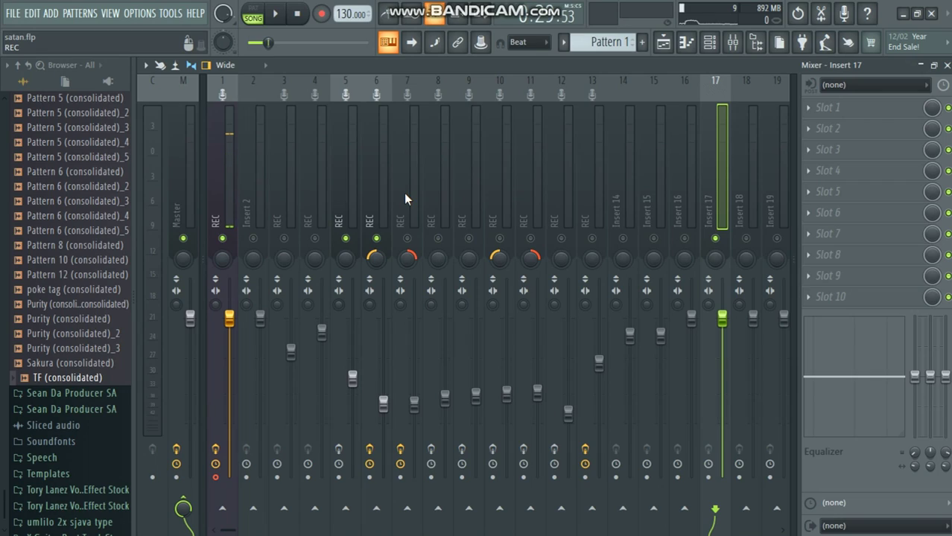
# Compare the effects of inserts 5 and 6, then solo insert 6 and unmute inserts 7, 8 and 1
pyautogui.click(384, 216)
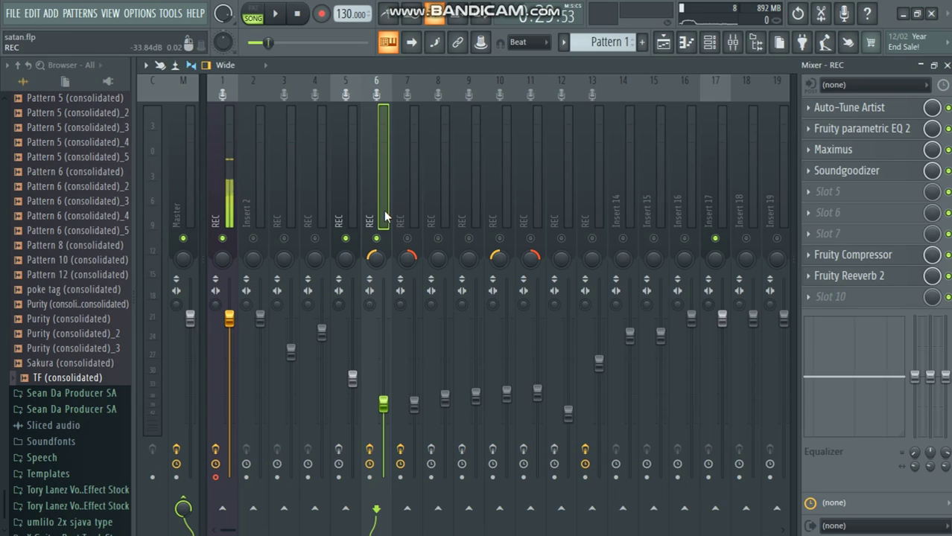
pyautogui.click(349, 198)
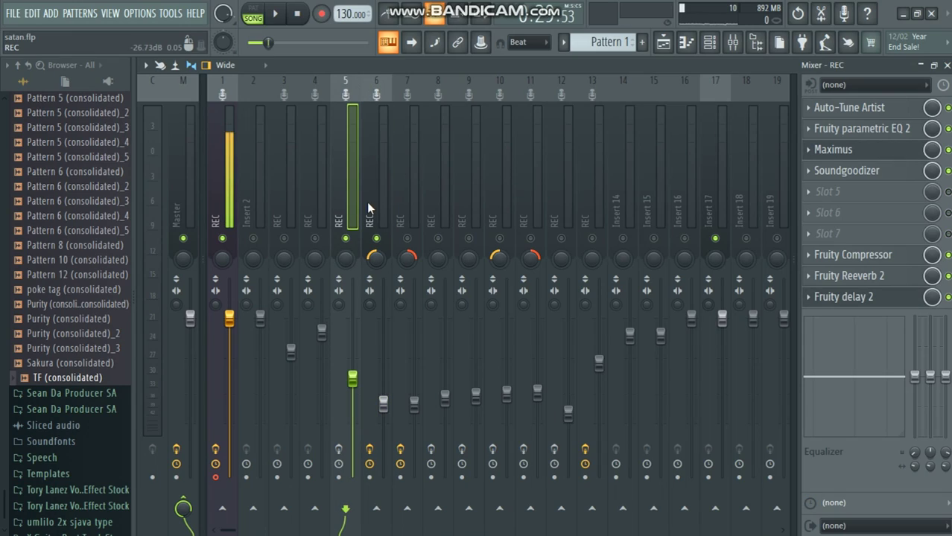
pyautogui.click(381, 207)
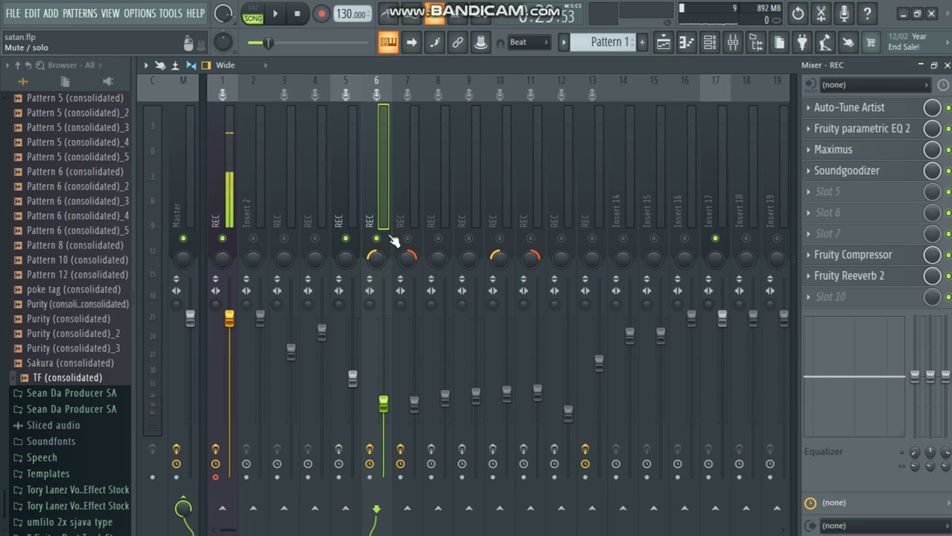
pyautogui.rightClick(376, 238)
pyautogui.click(407, 238)
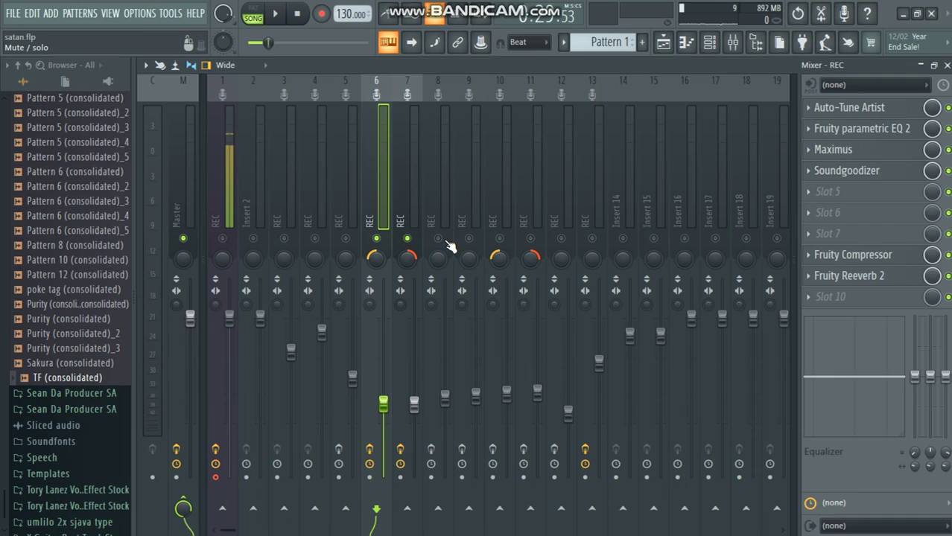
pyautogui.click(439, 238)
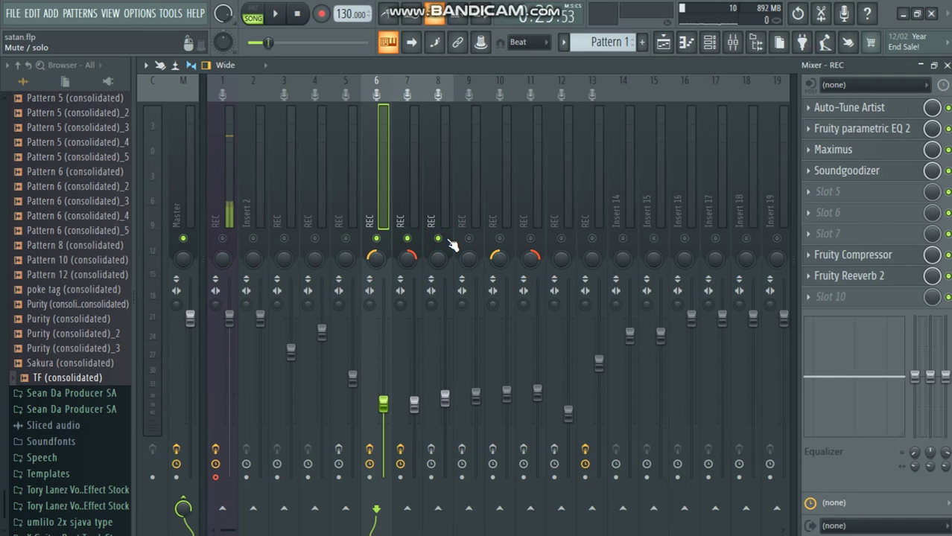
pyautogui.click(221, 238)
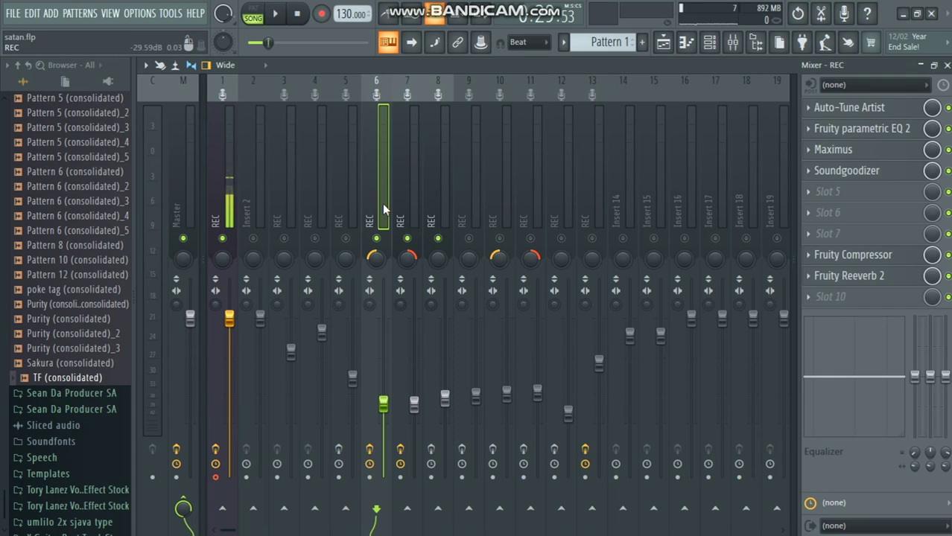
# Raise insert 6's level slightly, unmute insert 5, and compare the effect chains of inserts 5, 6 and 7
pyautogui.scroll(1, 381, 203)
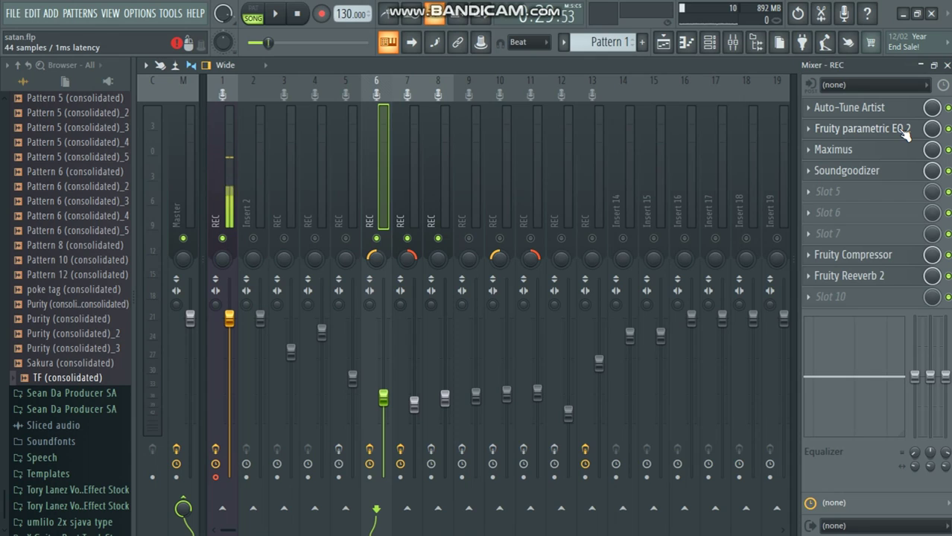
pyautogui.click(663, 45)
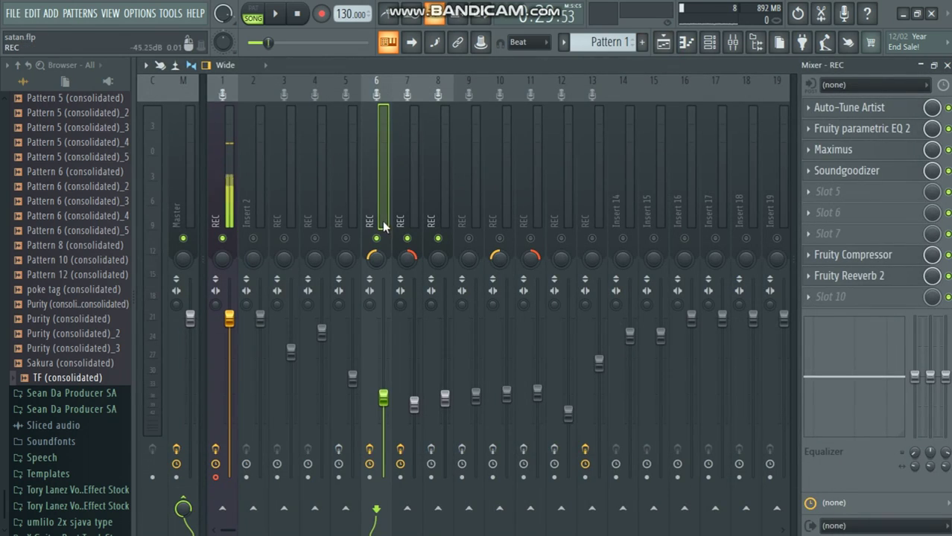
pyautogui.click(347, 239)
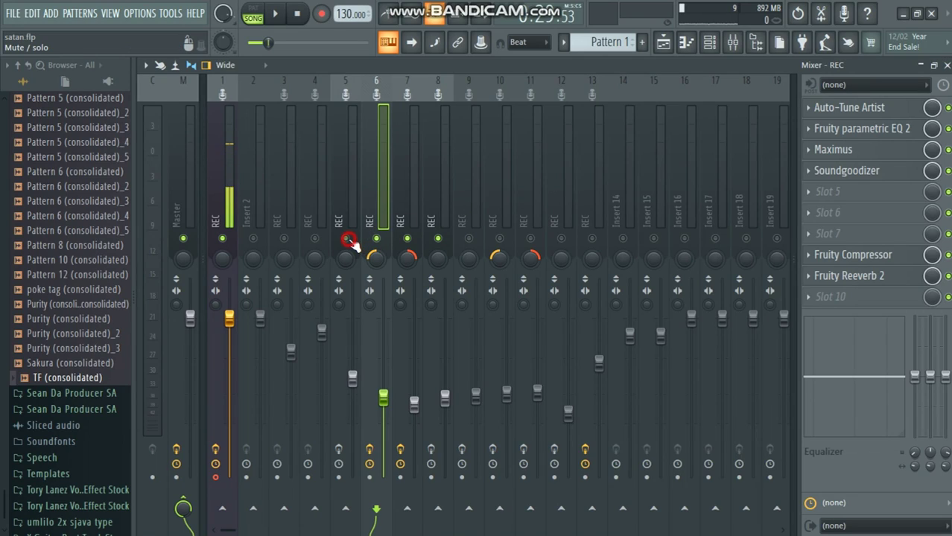
pyautogui.click(350, 214)
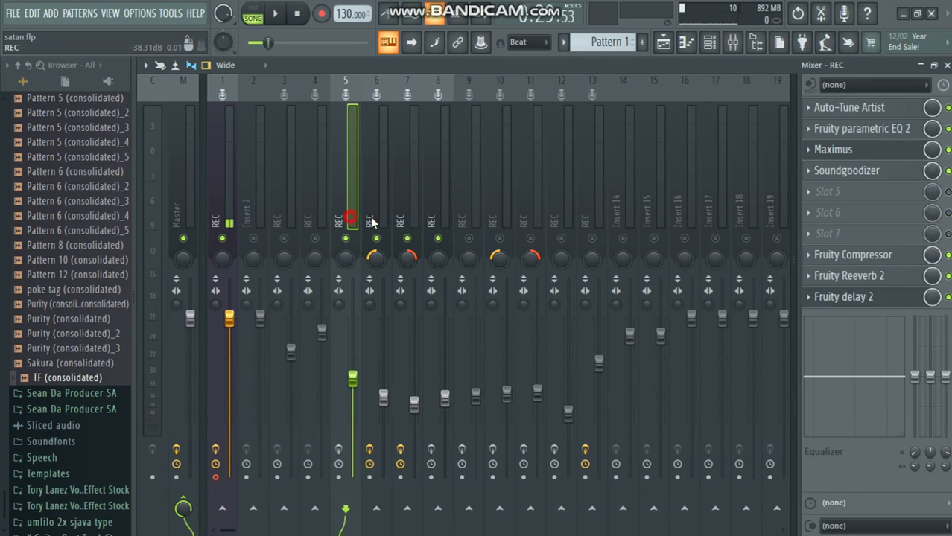
pyautogui.click(383, 216)
pyautogui.click(416, 216)
pyautogui.click(372, 222)
pyautogui.click(357, 223)
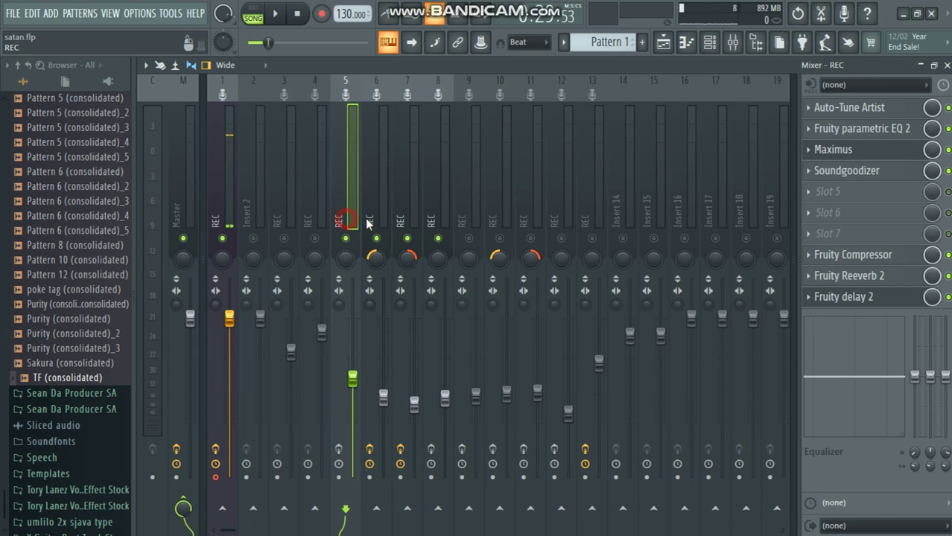
pyautogui.click(377, 221)
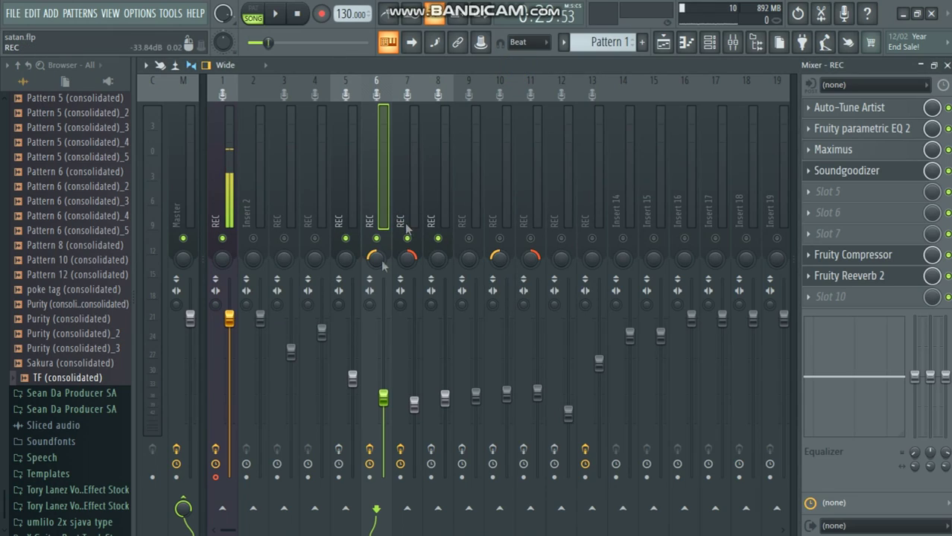
# Pan insert 6 halfway left and select insert 7, the second background vocal
pyautogui.moveTo(376, 257)
pyautogui.mouseDown()
pyautogui.moveTo(376, 246)
pyautogui.moveTo(376, 262)
pyautogui.mouseUp()
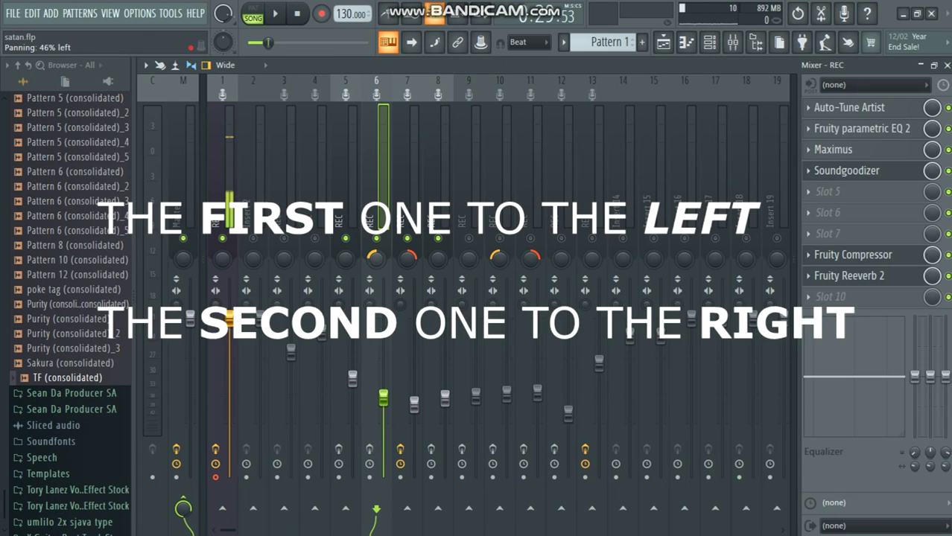
pyautogui.moveTo(376, 257); pyautogui.dragTo(377, 258)
pyautogui.click(398, 454)
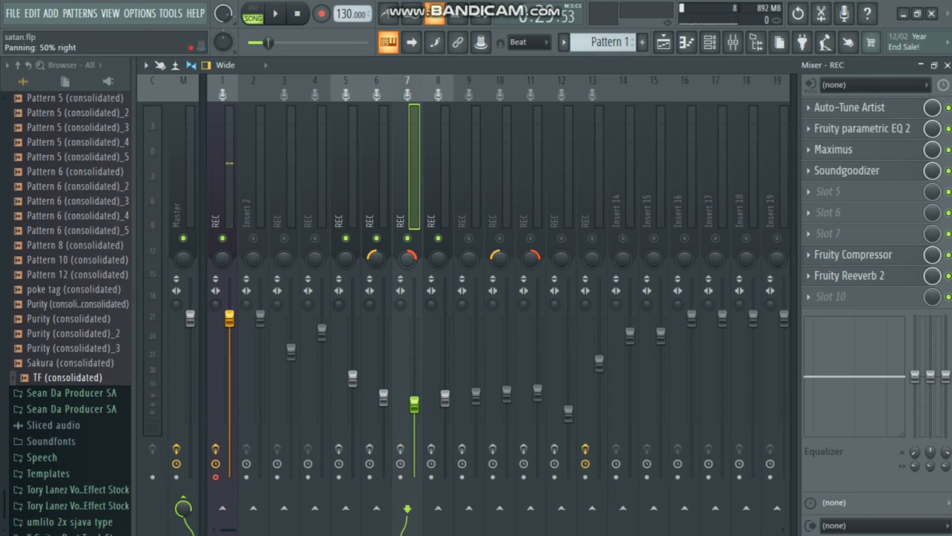
pyautogui.click(400, 449)
pyautogui.click(369, 449)
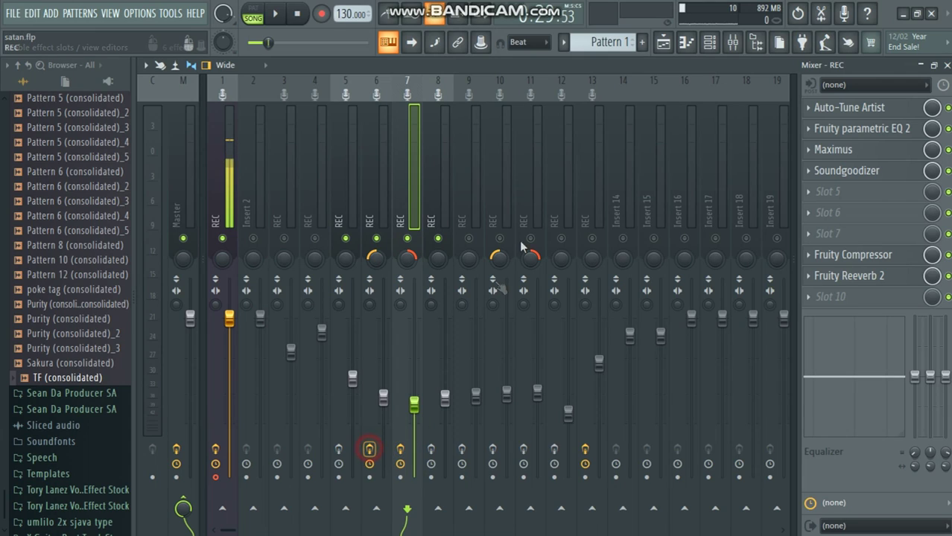
# Play a moment of the chorus, bring up the mixer, stop, and select insert 6
pyautogui.click(663, 42)
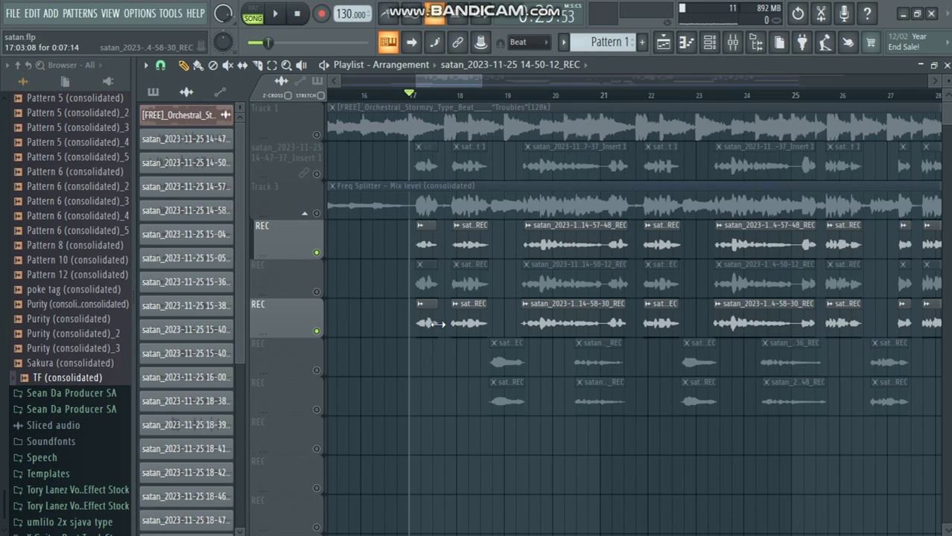
pyautogui.press('space')
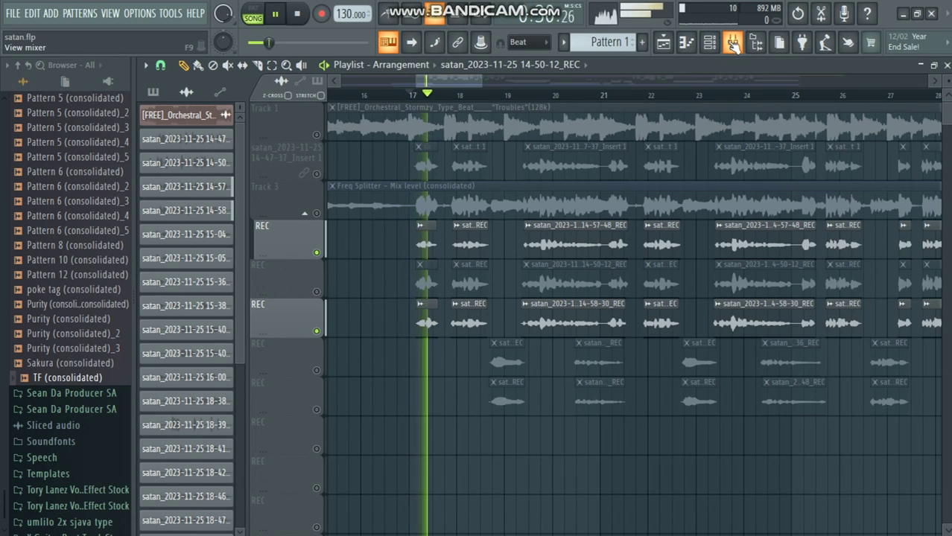
pyautogui.click(732, 43)
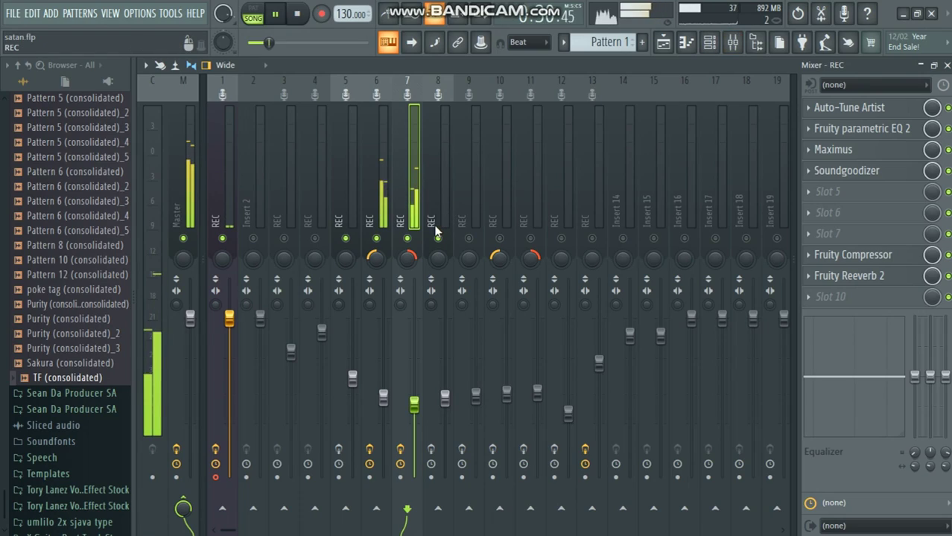
pyautogui.press('space')
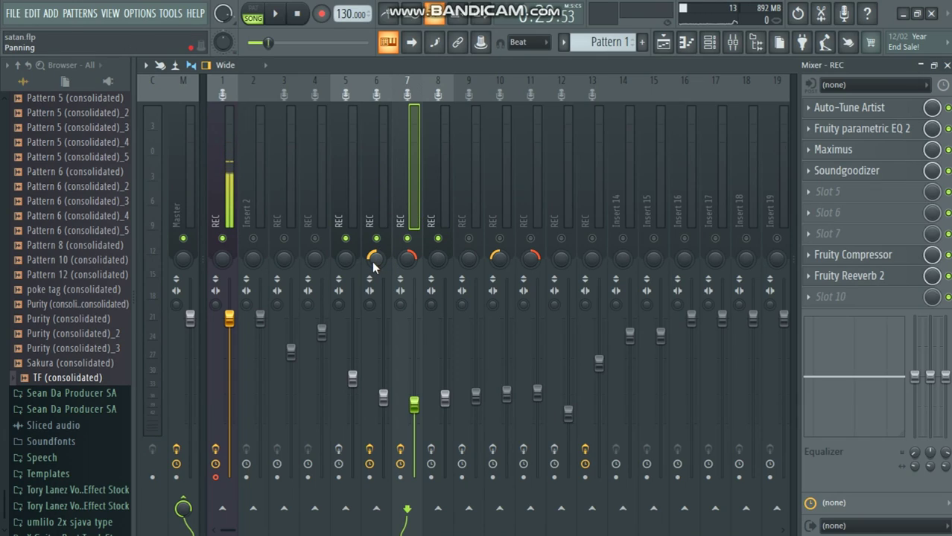
pyautogui.click(379, 209)
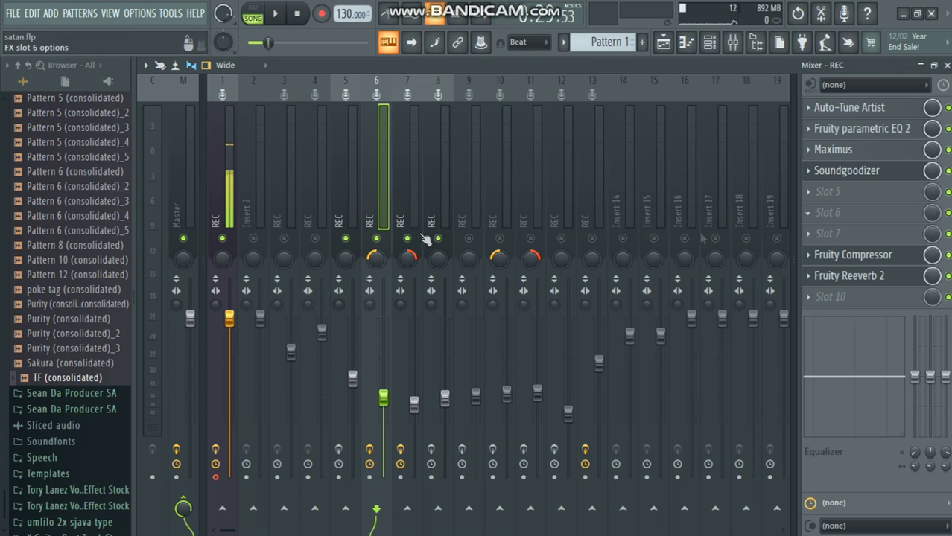
pyautogui.click(815, 236)
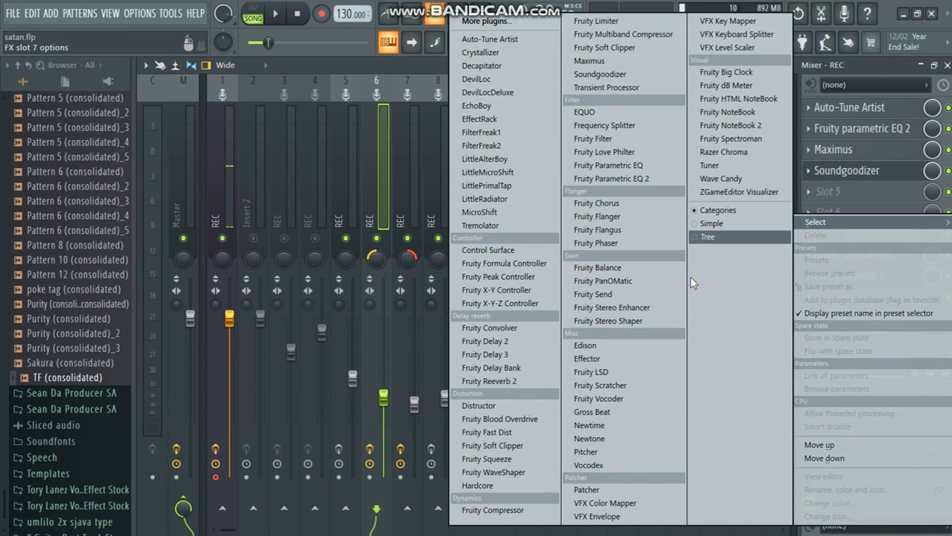
pyautogui.click(597, 268)
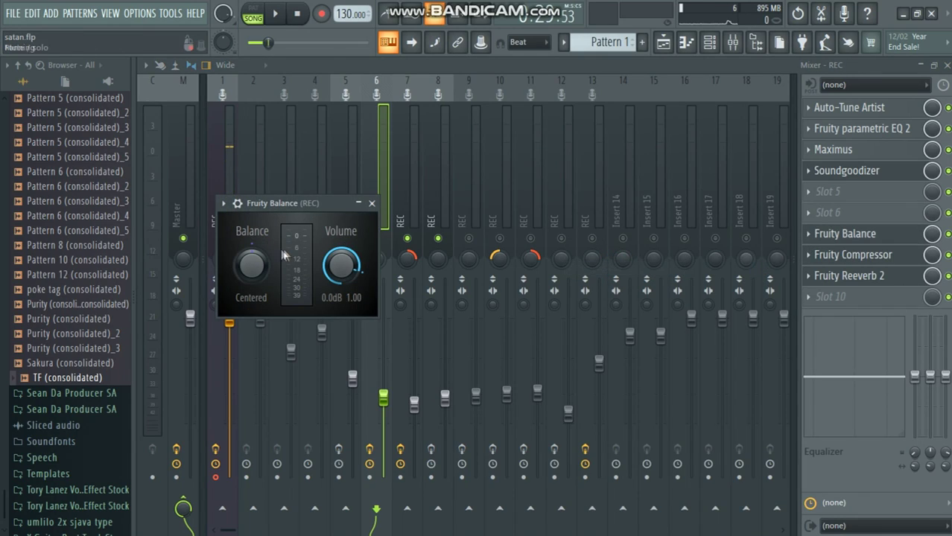
pyautogui.moveTo(326, 206); pyautogui.dragTo(567, 153)
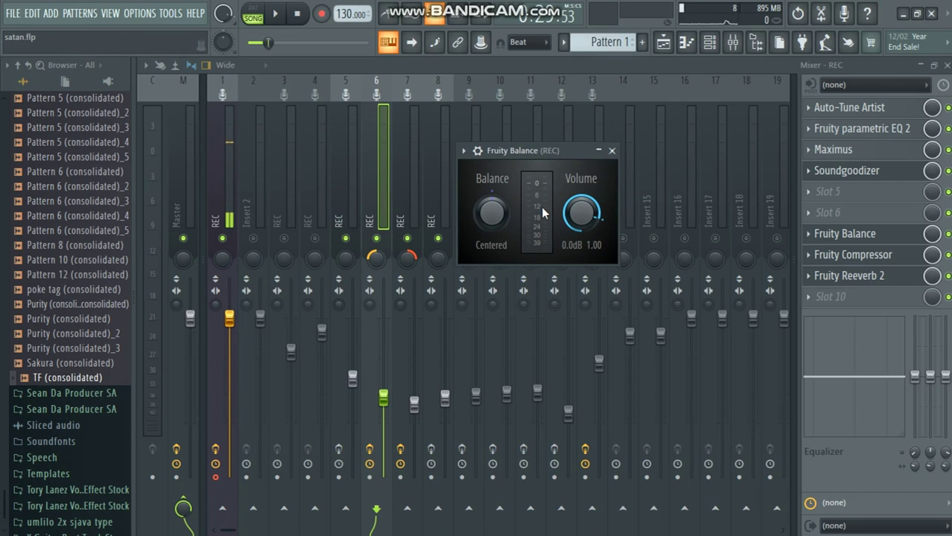
pyautogui.moveTo(490, 213); pyautogui.dragTo(490, 231)
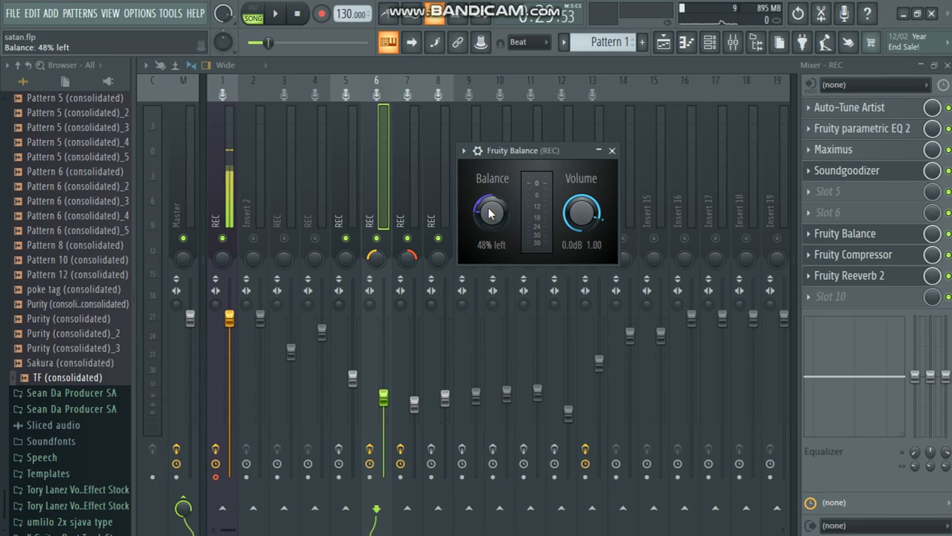
pyautogui.moveTo(580, 214)
pyautogui.mouseDown()
pyautogui.moveTo(581, 201)
pyautogui.moveTo(570, 221)
pyautogui.mouseUp()
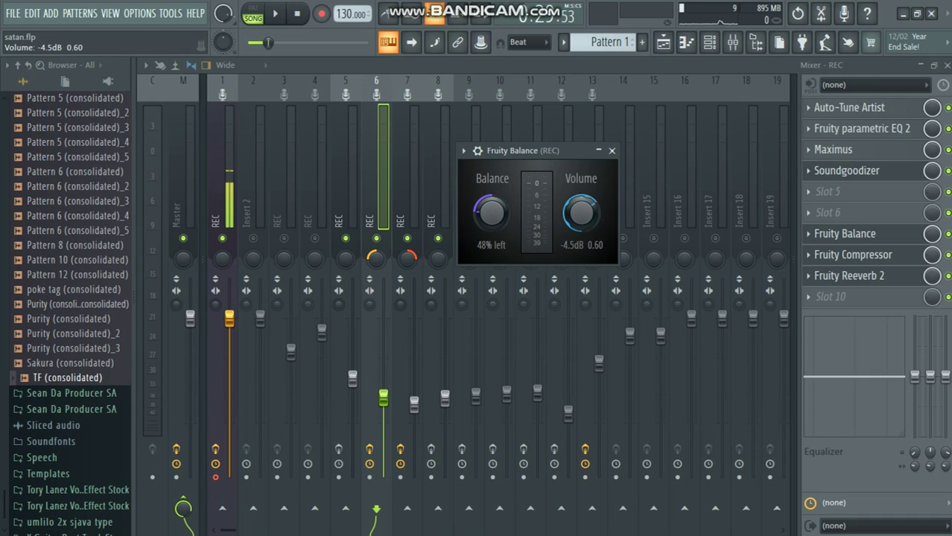
pyautogui.moveTo(491, 213); pyautogui.dragTo(491, 207)
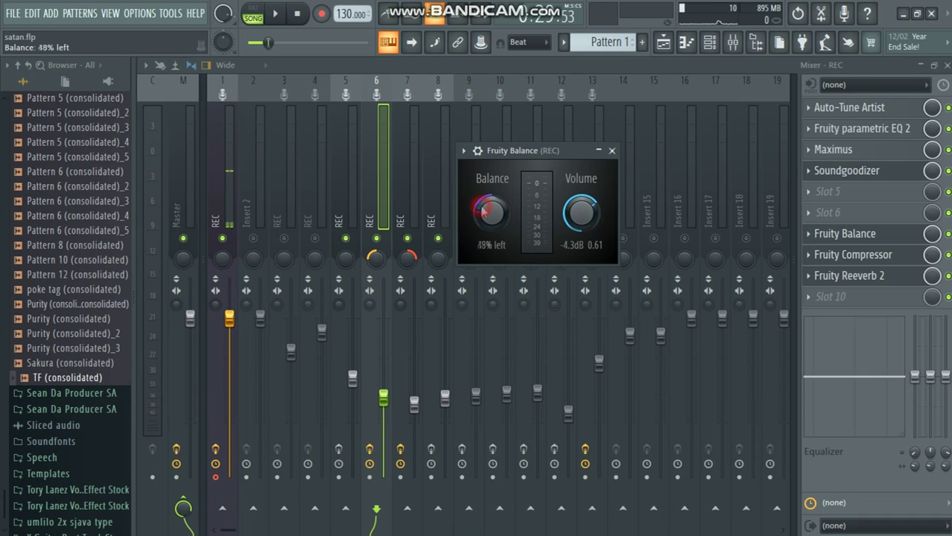
pyautogui.moveTo(588, 208); pyautogui.dragTo(590, 213)
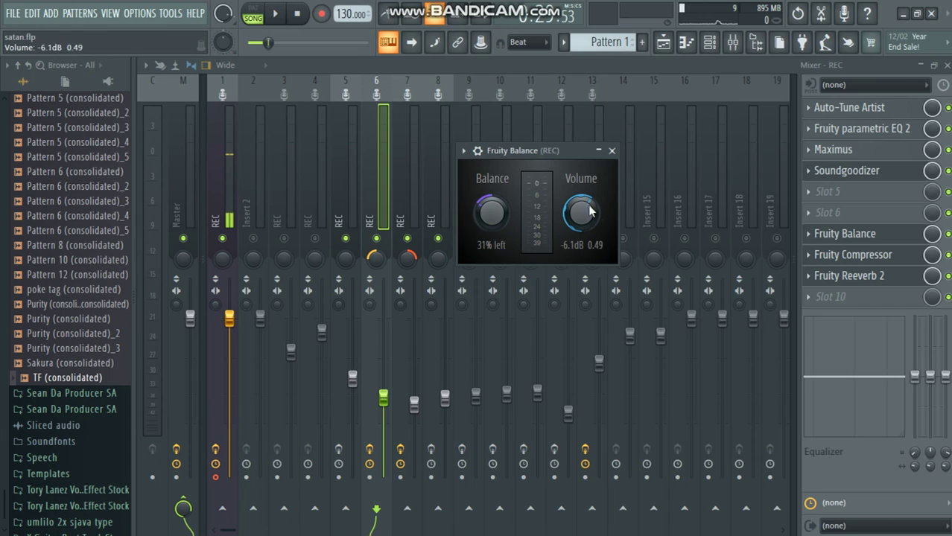
pyautogui.click(611, 151)
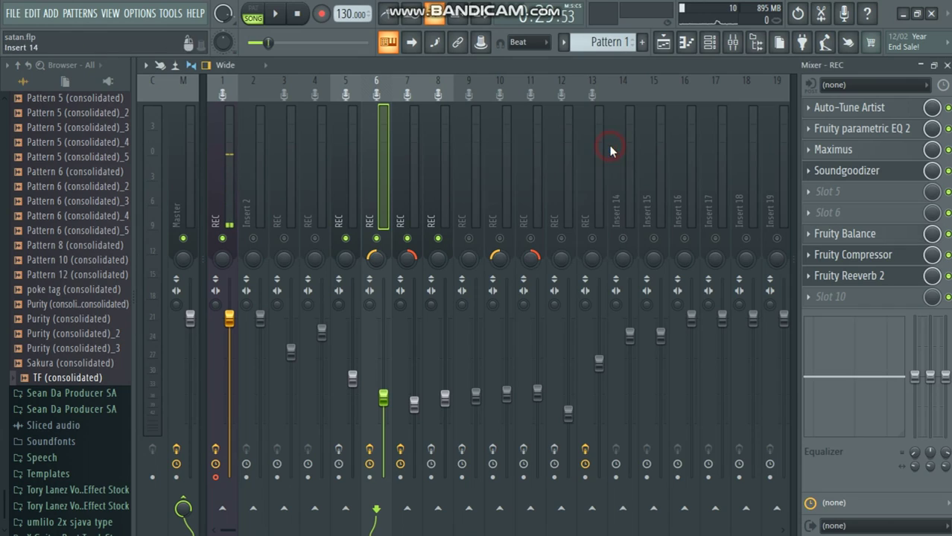
pyautogui.rightClick(828, 234)
pyautogui.click(816, 235)
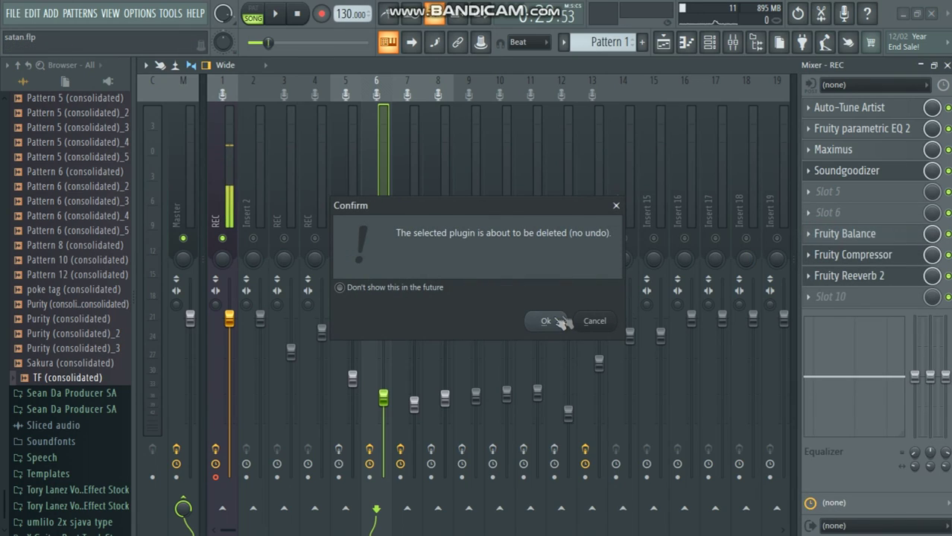
pyautogui.click(544, 320)
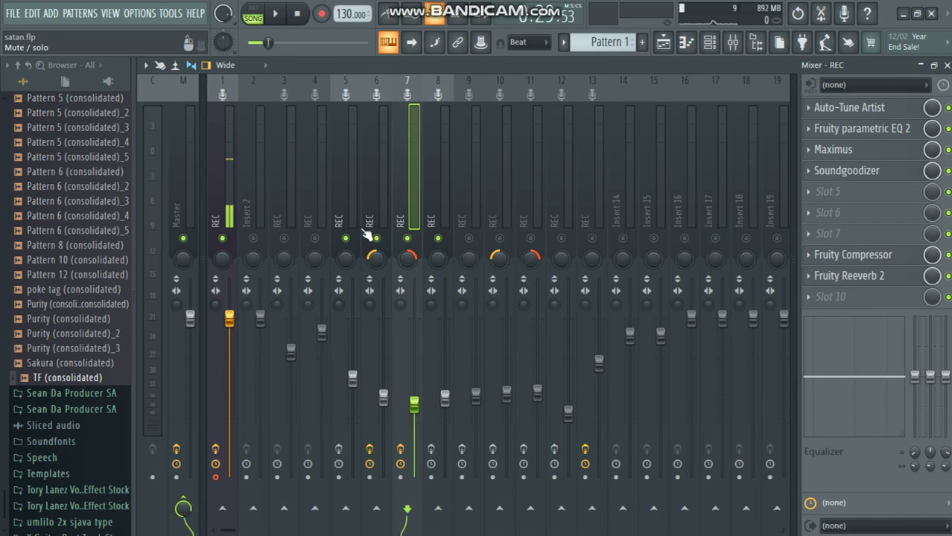
# Play the chorus in the Playlist, following the playhead with the overview bar, then stop
pyautogui.press('F5')
pyautogui.click(313, 291)
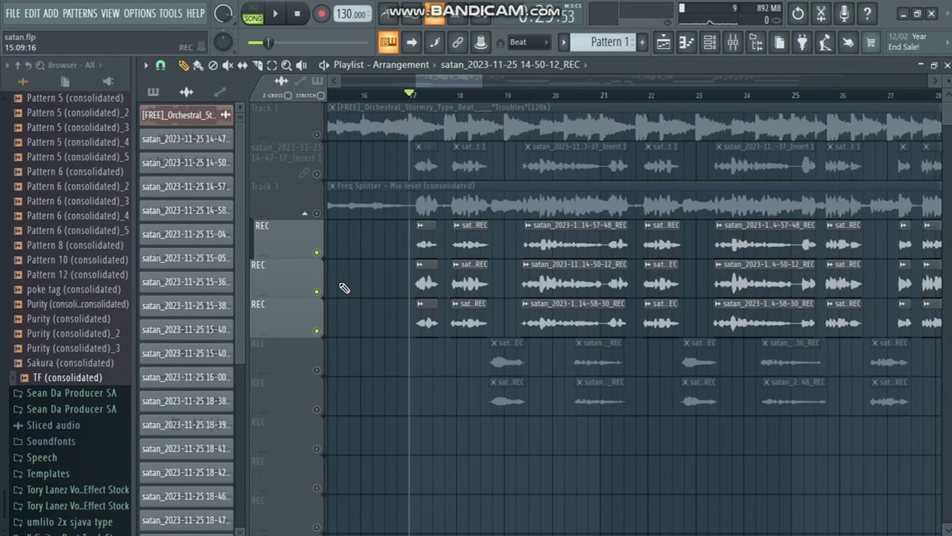
pyautogui.press('space')
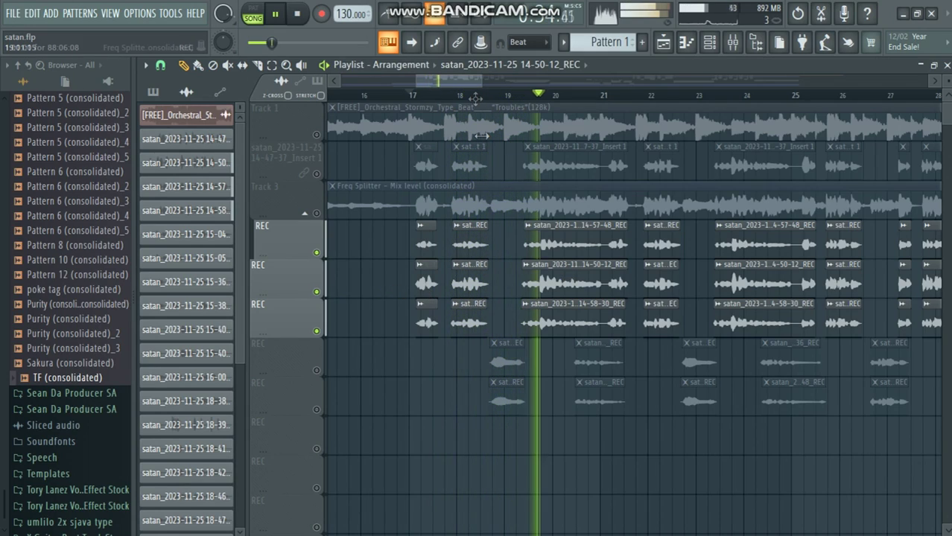
pyautogui.moveTo(489, 83); pyautogui.dragTo(504, 88)
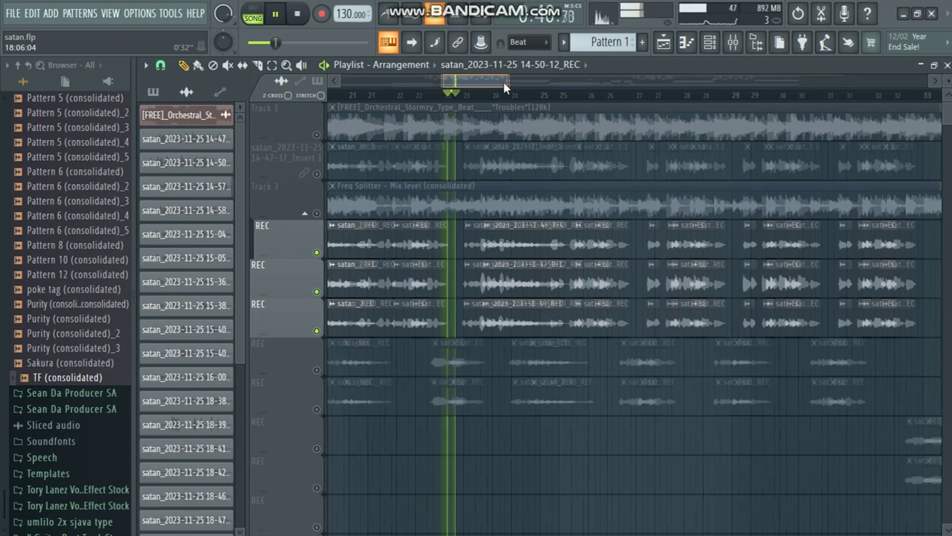
pyautogui.moveTo(504, 87); pyautogui.dragTo(511, 84)
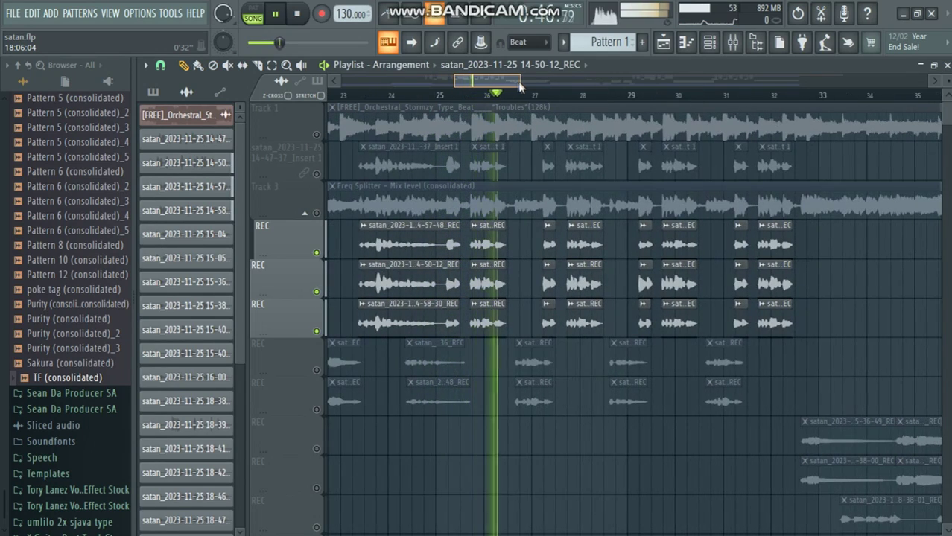
pyautogui.moveTo(513, 86); pyautogui.dragTo(521, 87)
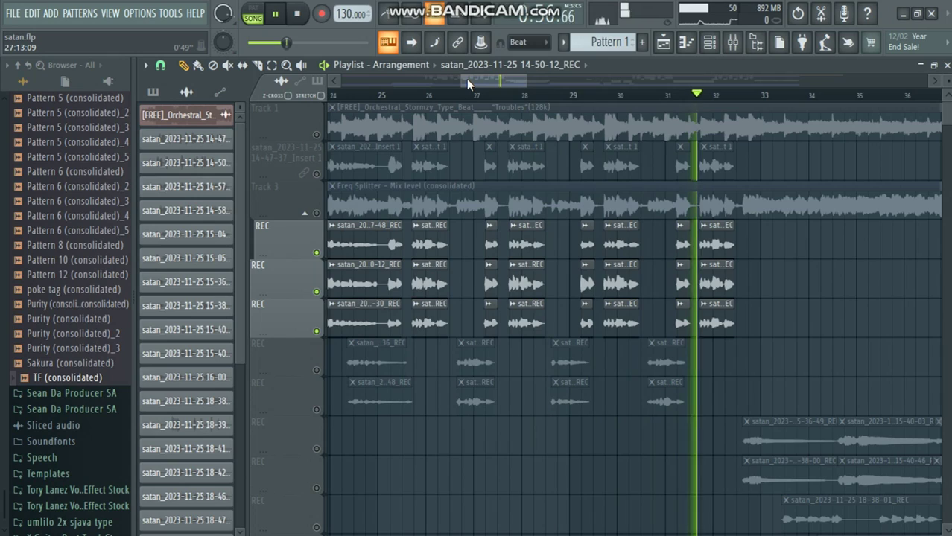
pyautogui.press('space')
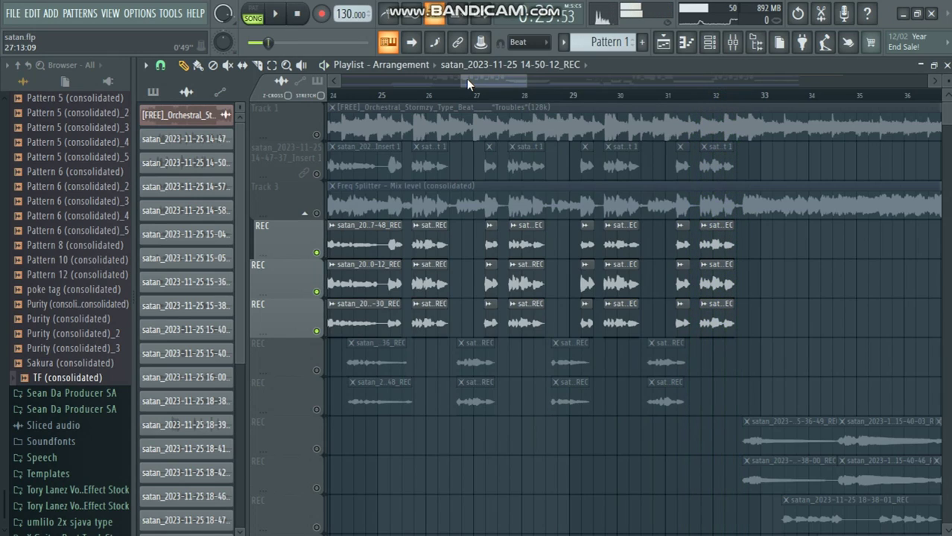
pyautogui.moveTo(463, 84); pyautogui.dragTo(344, 82)
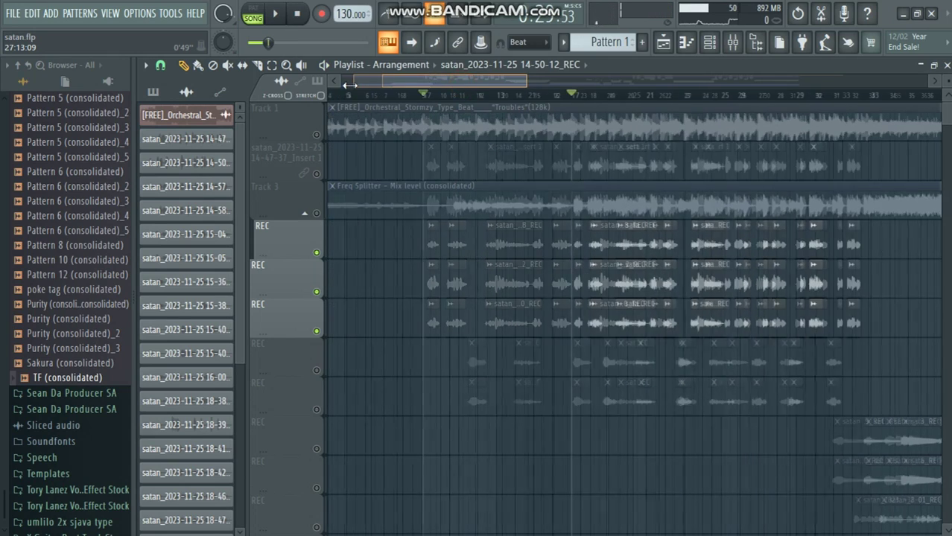
pyautogui.click(734, 44)
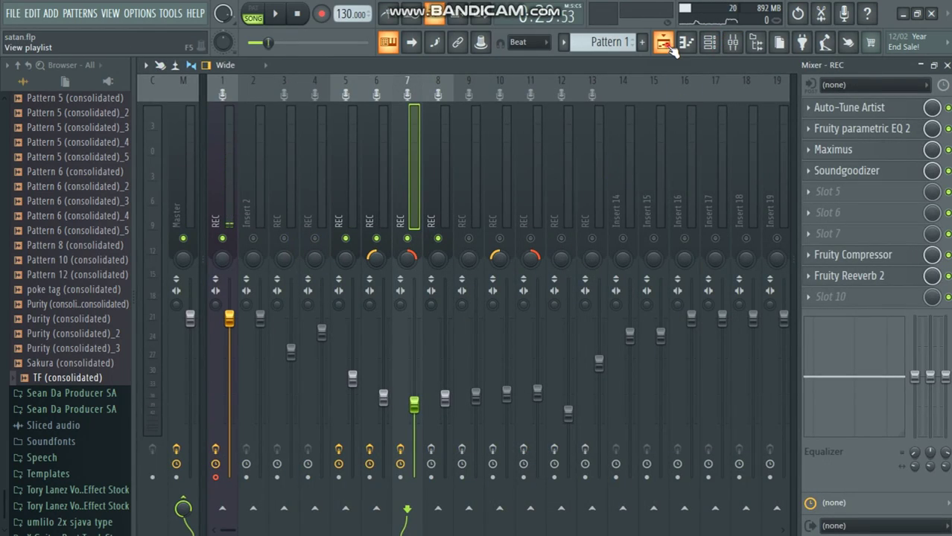
pyautogui.click(662, 42)
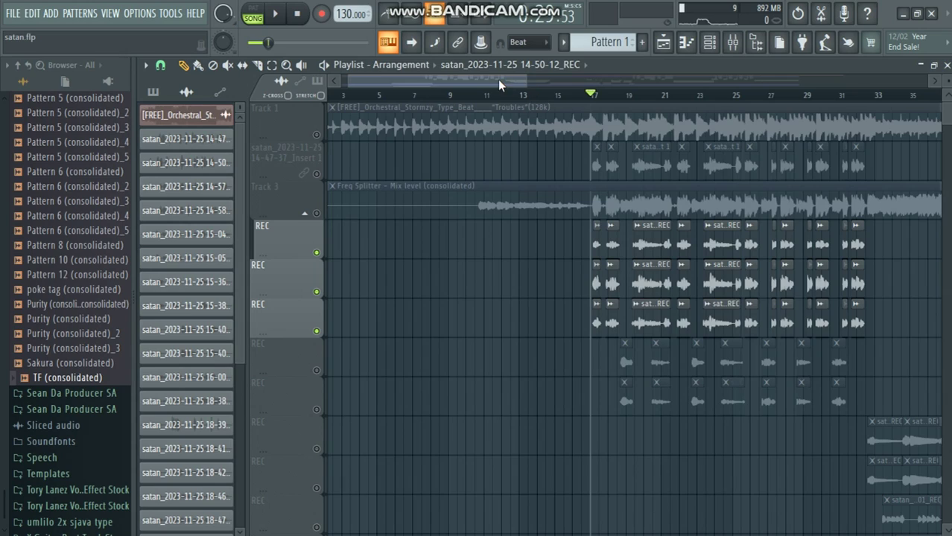
pyautogui.moveTo(497, 79); pyautogui.dragTo(467, 83)
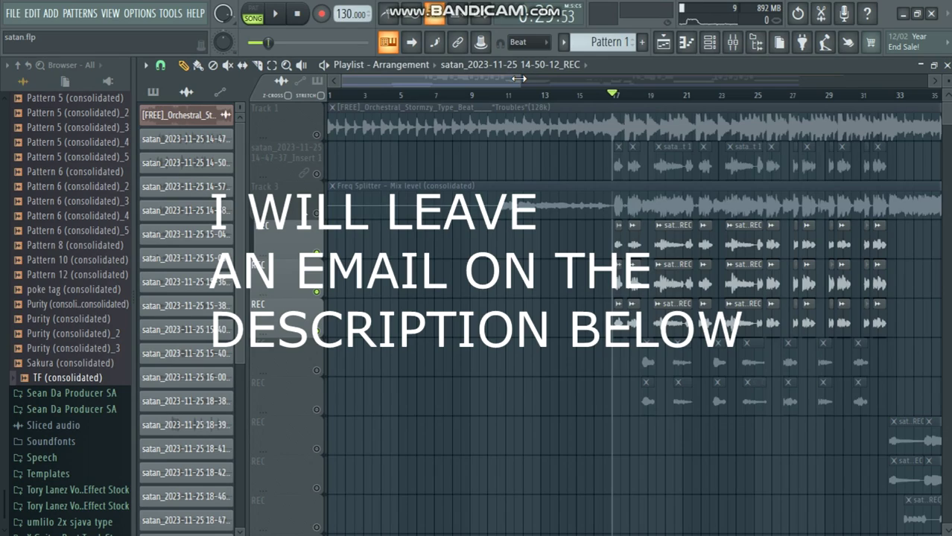
pyautogui.moveTo(519, 78)
pyautogui.mouseDown()
pyautogui.moveTo(801, 106)
pyautogui.moveTo(401, 80)
pyautogui.moveTo(408, 98)
pyautogui.mouseUp()
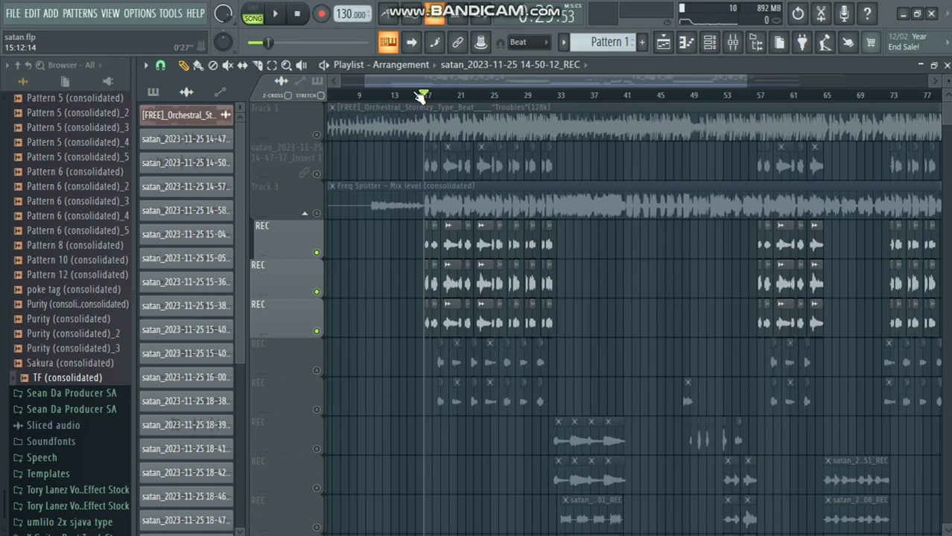
pyautogui.scroll(3, 421, 95)
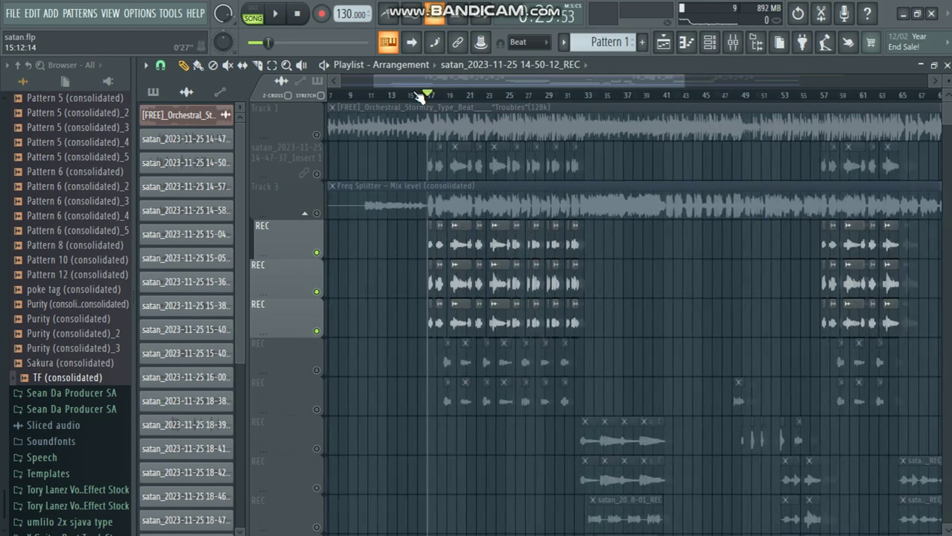